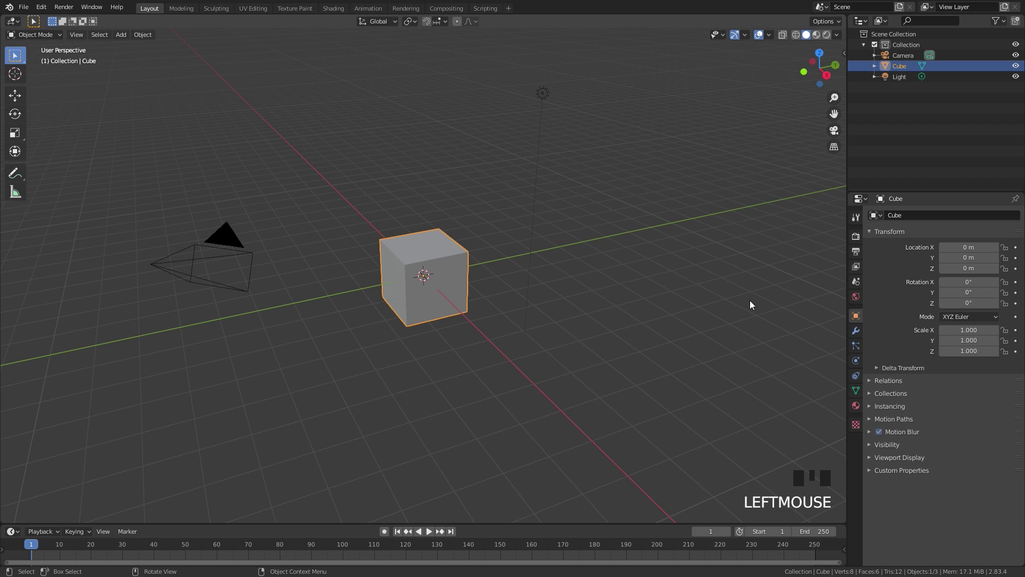
# Delete the default cube from the scene.
pyautogui.press('x')
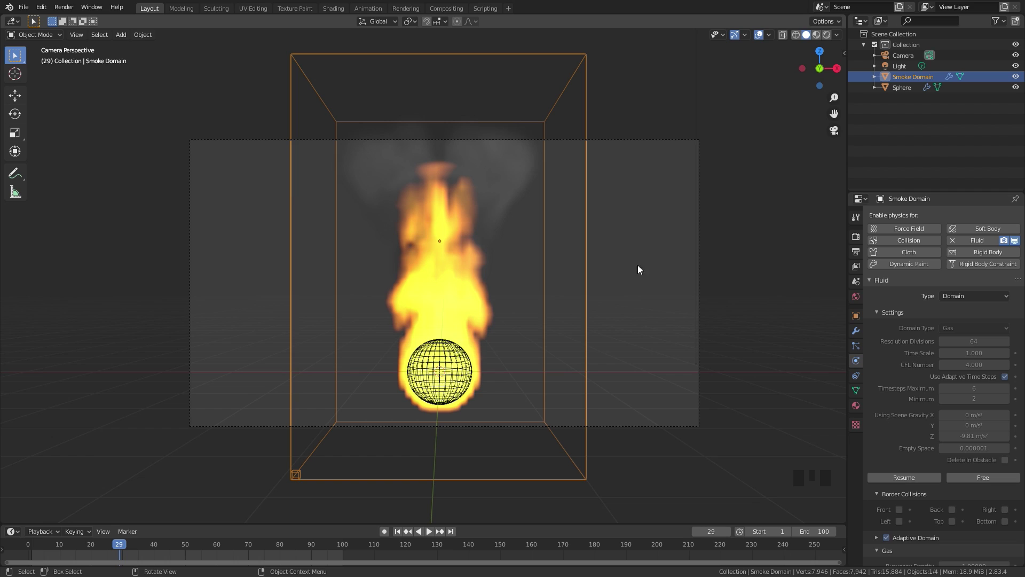
# Enable the Transparent film option in the Cycles render settings.
pyautogui.click(857, 236)
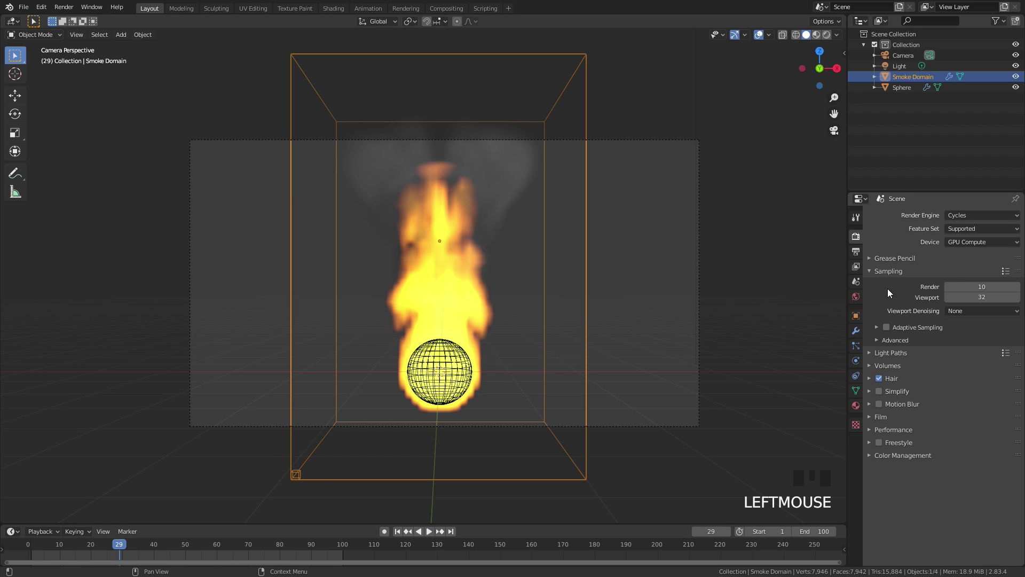
pyautogui.click(876, 417)
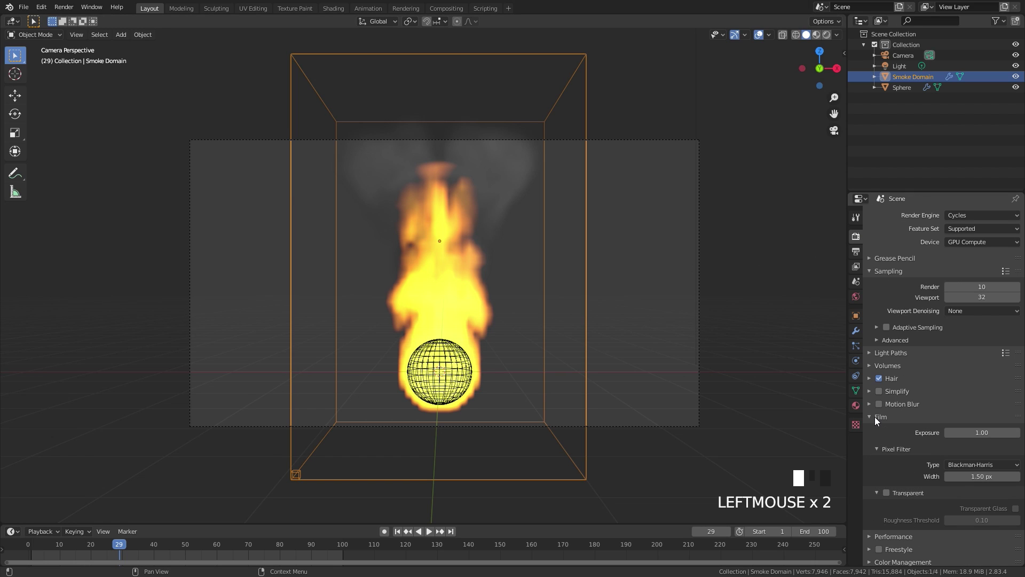
pyautogui.click(886, 493)
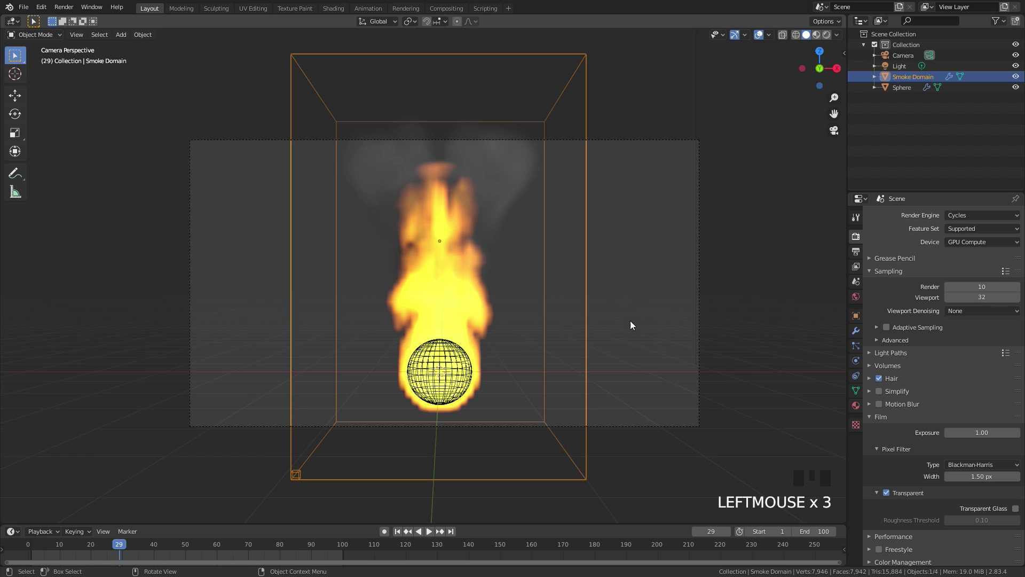
# Render the current frame and display only the Color channels of the render result.
pyautogui.press('F12')
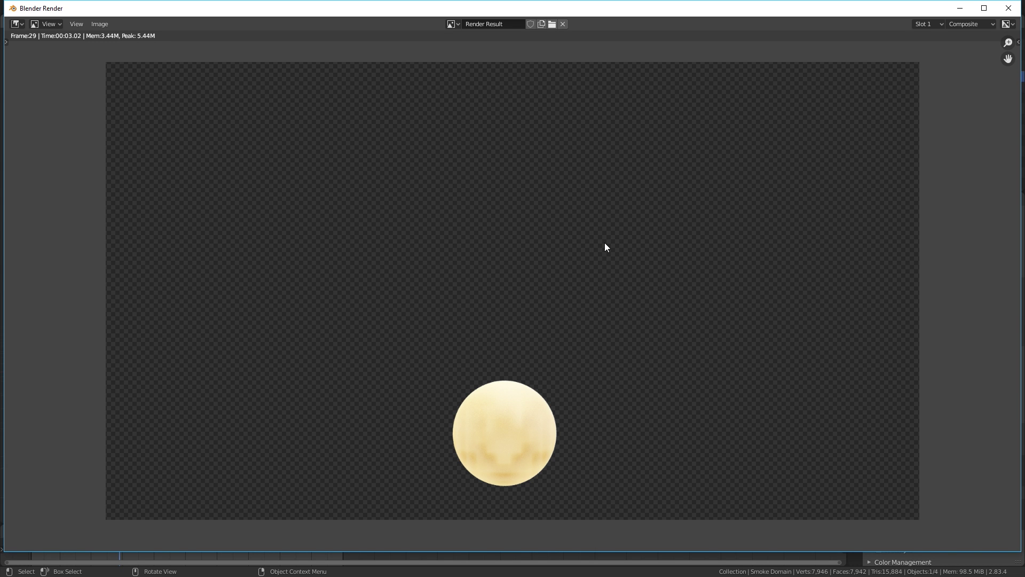
pyautogui.click(1008, 24)
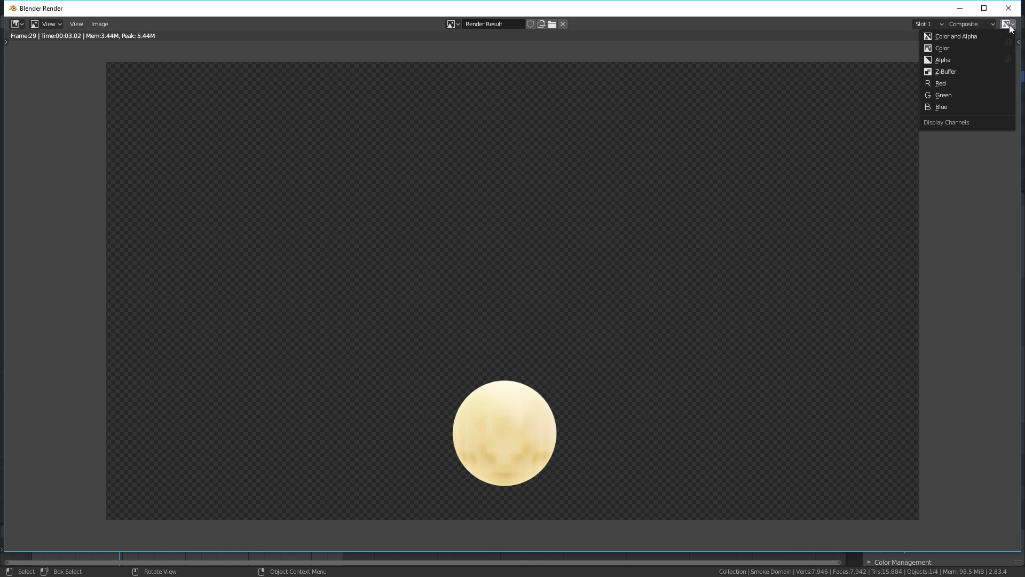
pyautogui.click(943, 48)
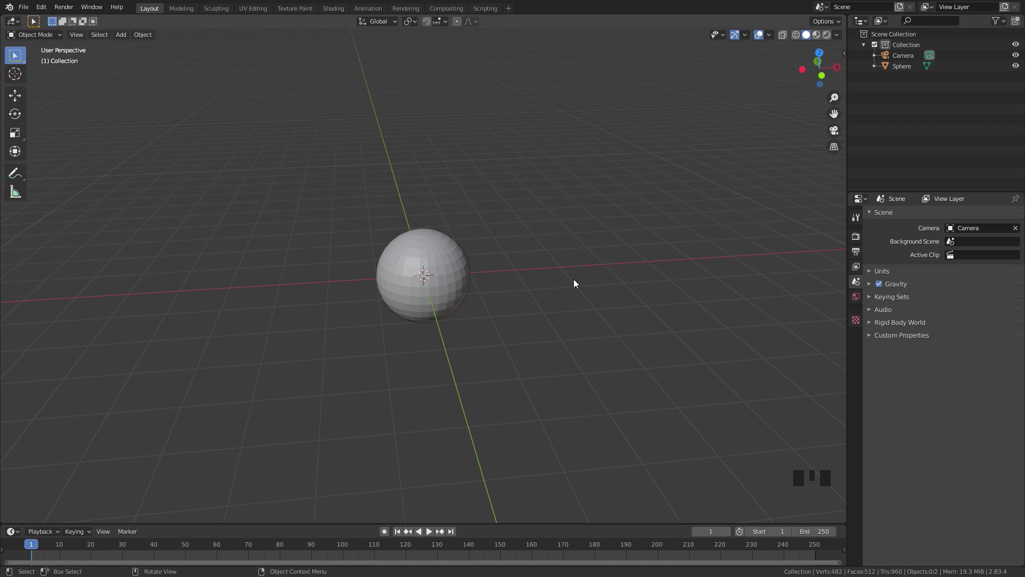
# Apply the Quick Smoke effect to the UV sphere.
pyautogui.click(423, 247)
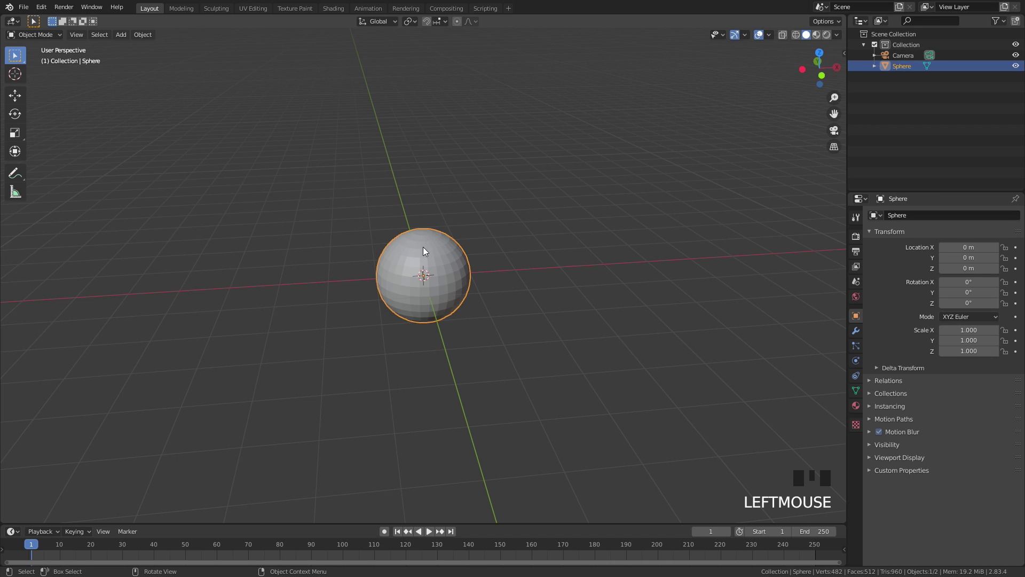
pyautogui.click(140, 35)
pyautogui.moveTo(195, 302)
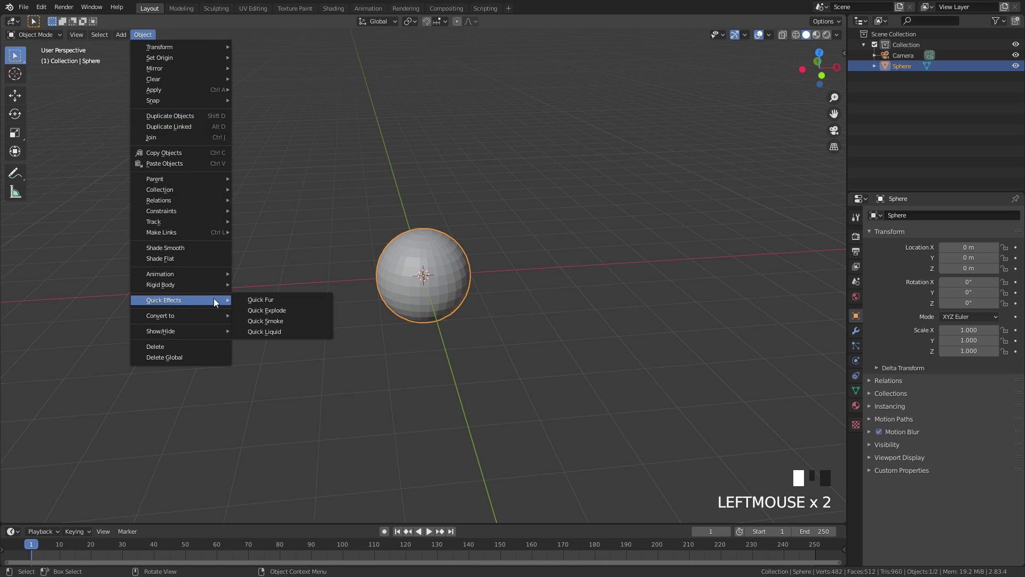
pyautogui.click(294, 321)
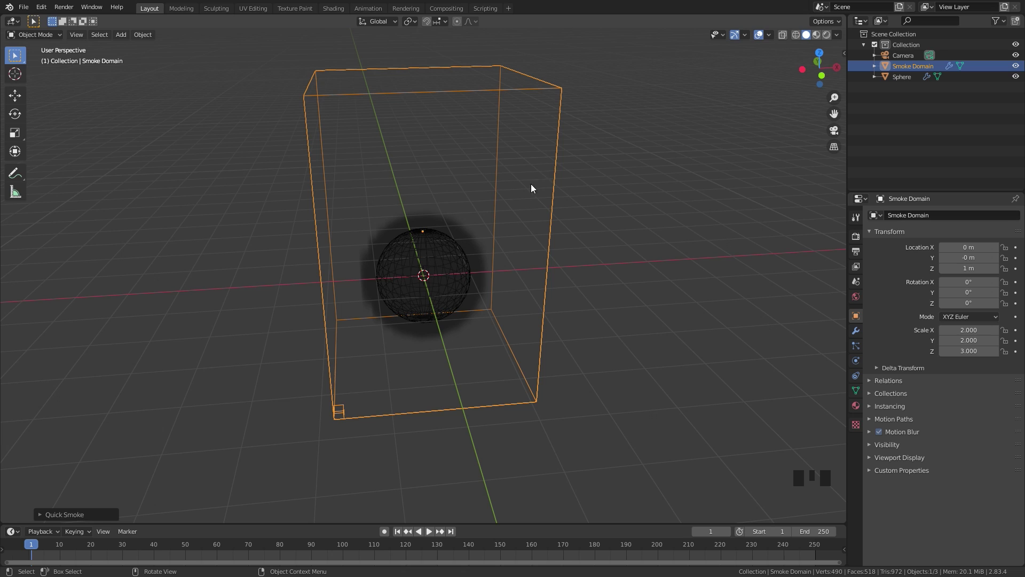
# In front view, scale the smoke domain to about 2.71 × 2.71 × 4.07 and raise it along Z to about 2.78 m.
pyautogui.click(557, 102)
pyautogui.press('KP_1')
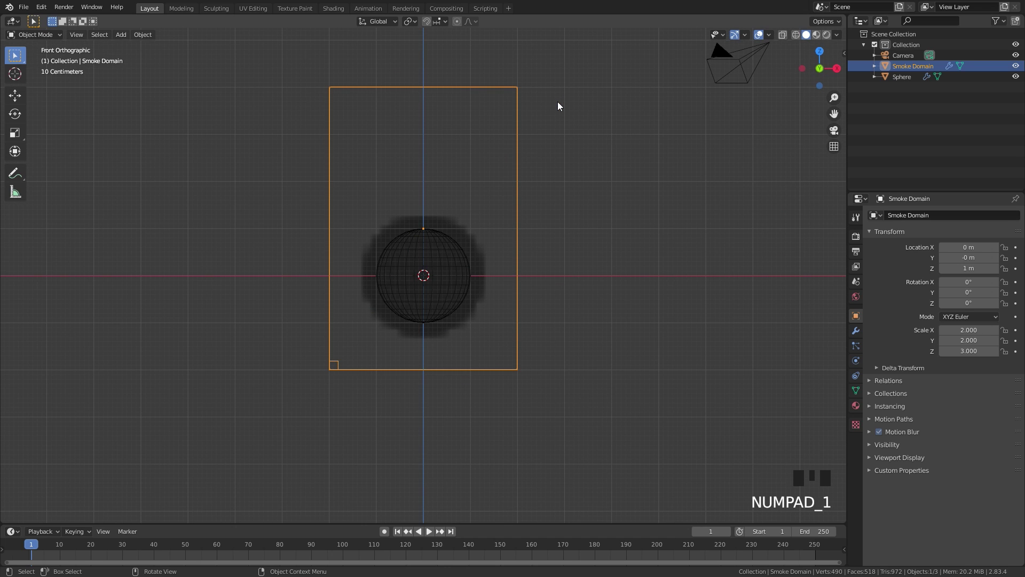
pyautogui.press('s')
pyautogui.click(584, 221)
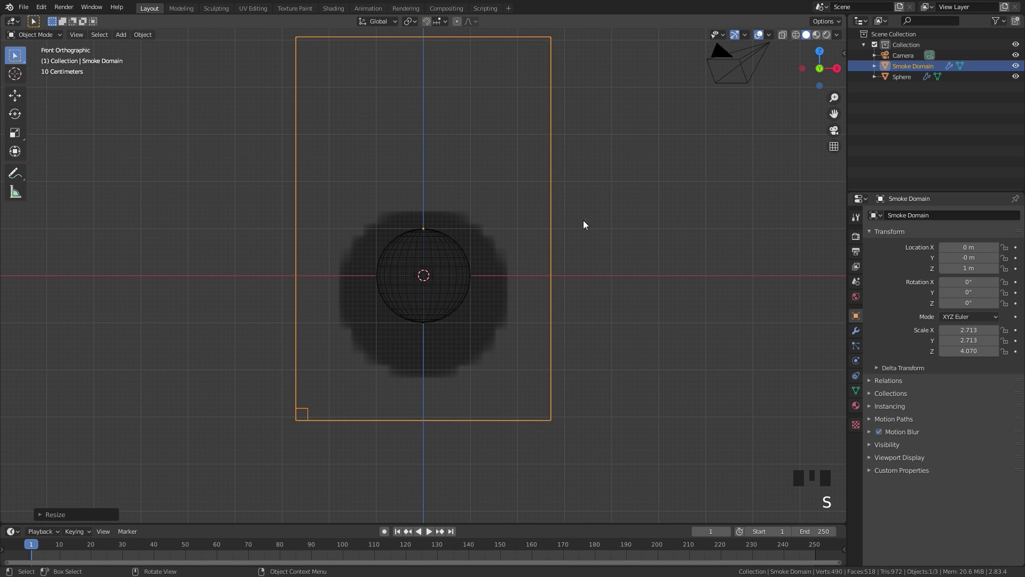
pyautogui.press('g')
pyautogui.press('z')
pyautogui.click(530, 236)
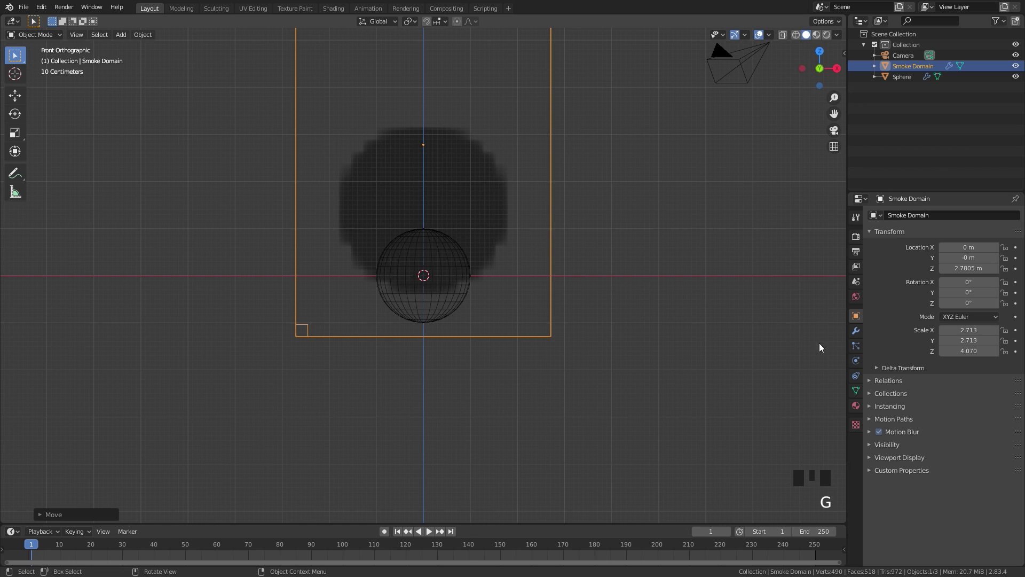
# Set the smoke domain's Resolution Divisions to 128 in its fluid physics settings.
pyautogui.click(857, 361)
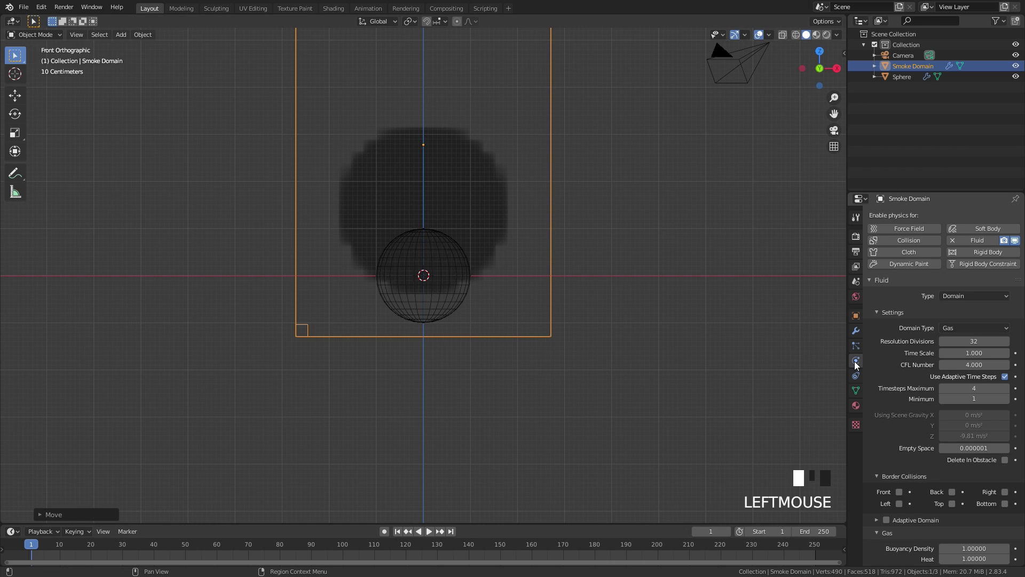
pyautogui.click(973, 342)
pyautogui.write('12')
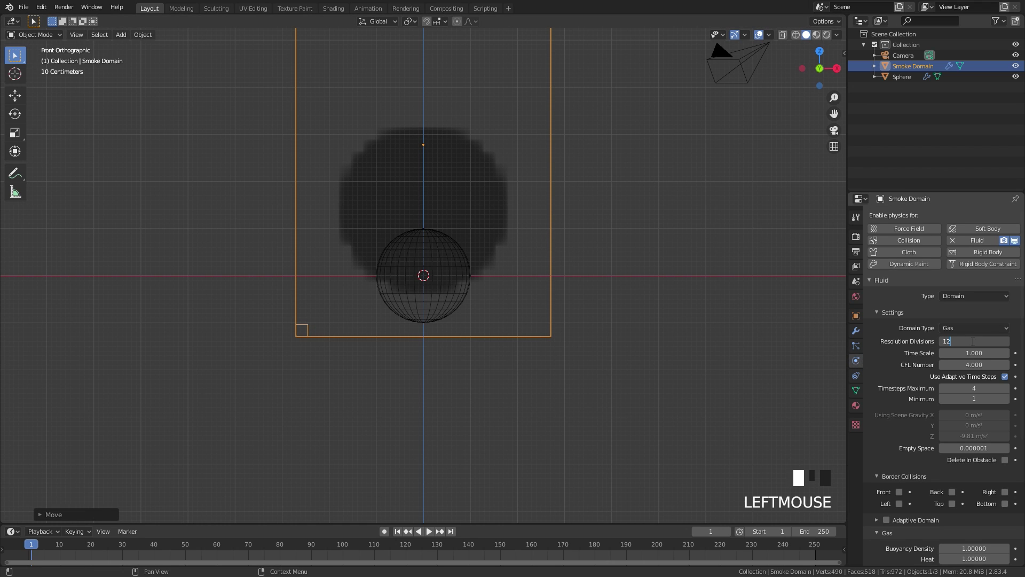
pyautogui.press('Return')
# Set the fire Vorticity of the smoke domain to 0.7.
pyautogui.scroll(-11, 943, 404)
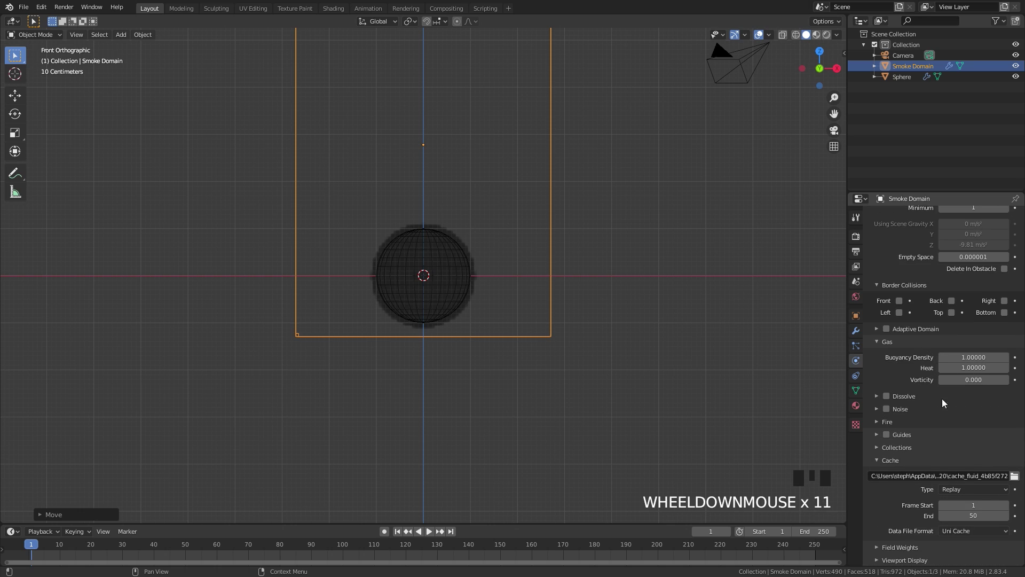
pyautogui.click(889, 421)
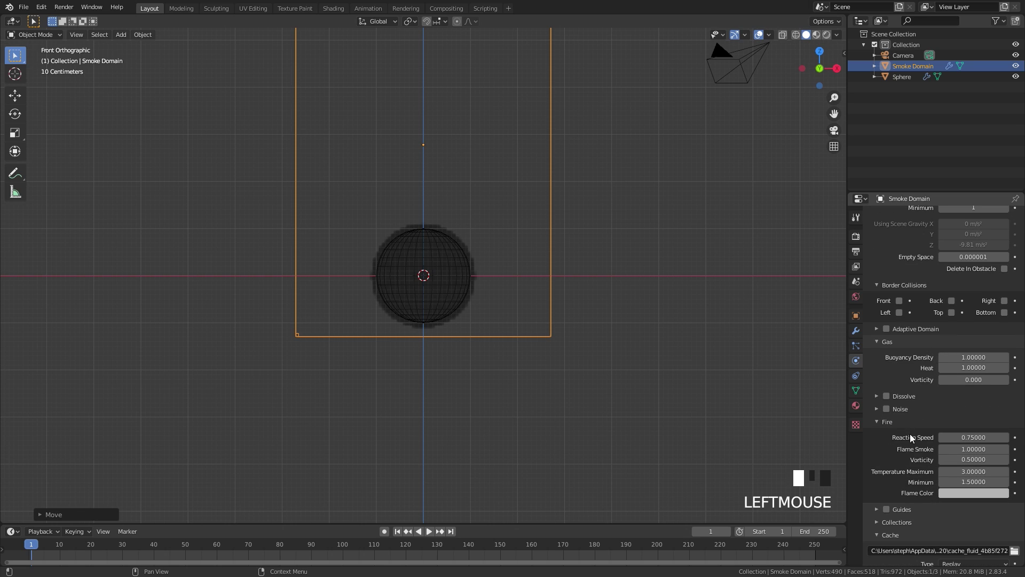
pyautogui.doubleClick(972, 459)
pyautogui.write('.7')
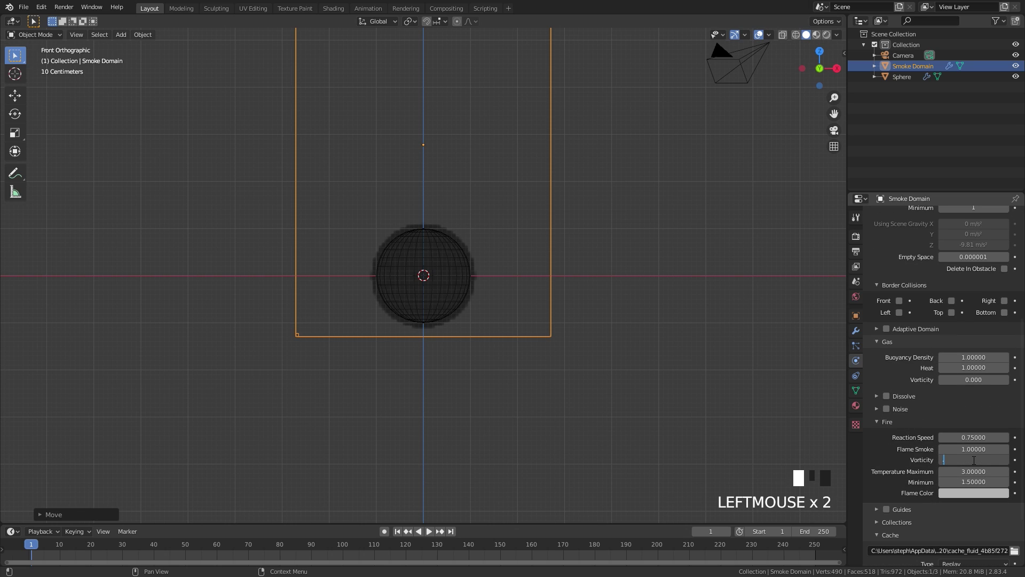
pyautogui.press('Return')
# Change the smoke domain's cache type to Modular.
pyautogui.scroll(-7, 974, 447)
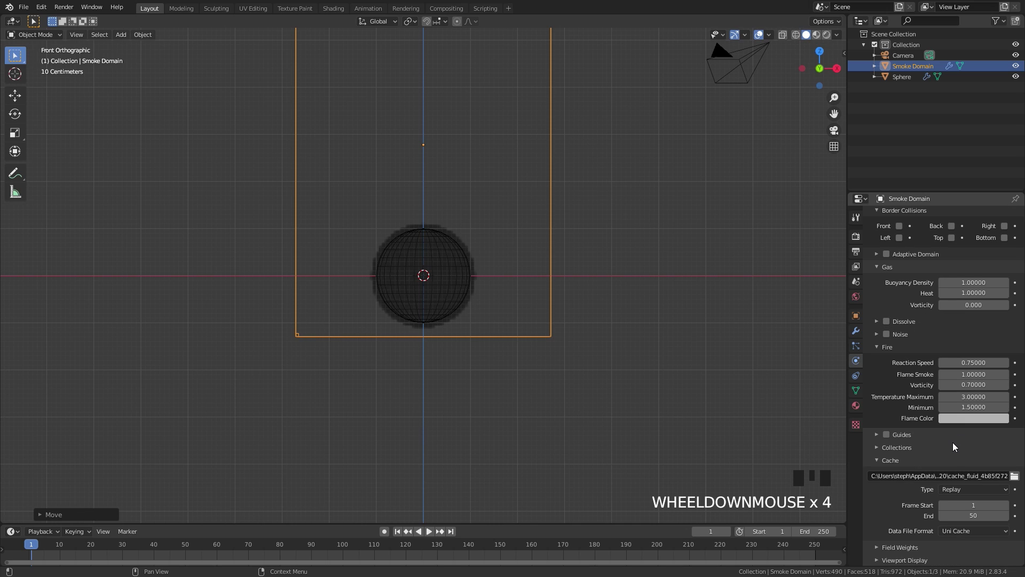
pyautogui.click(958, 487)
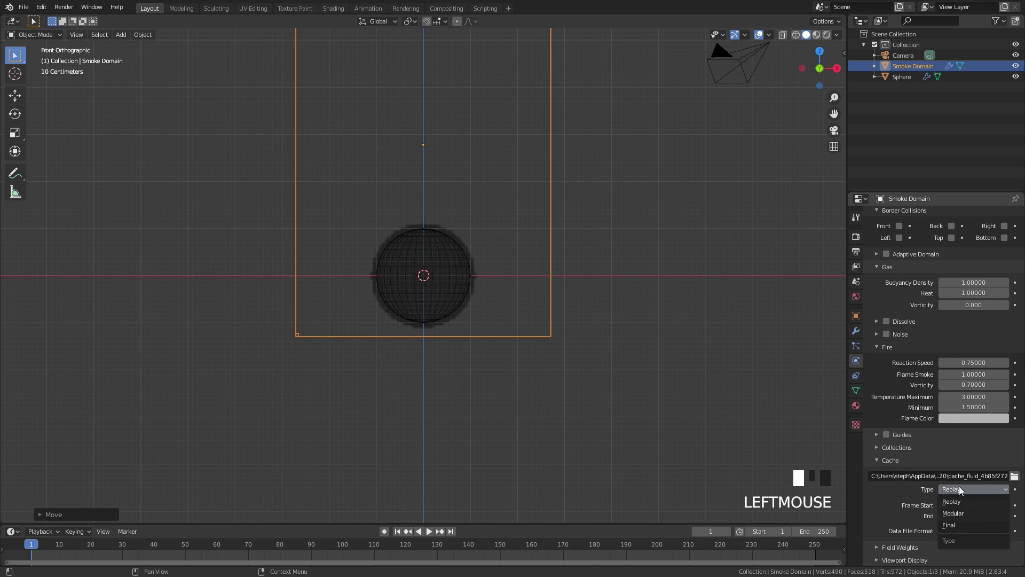
pyautogui.click(956, 513)
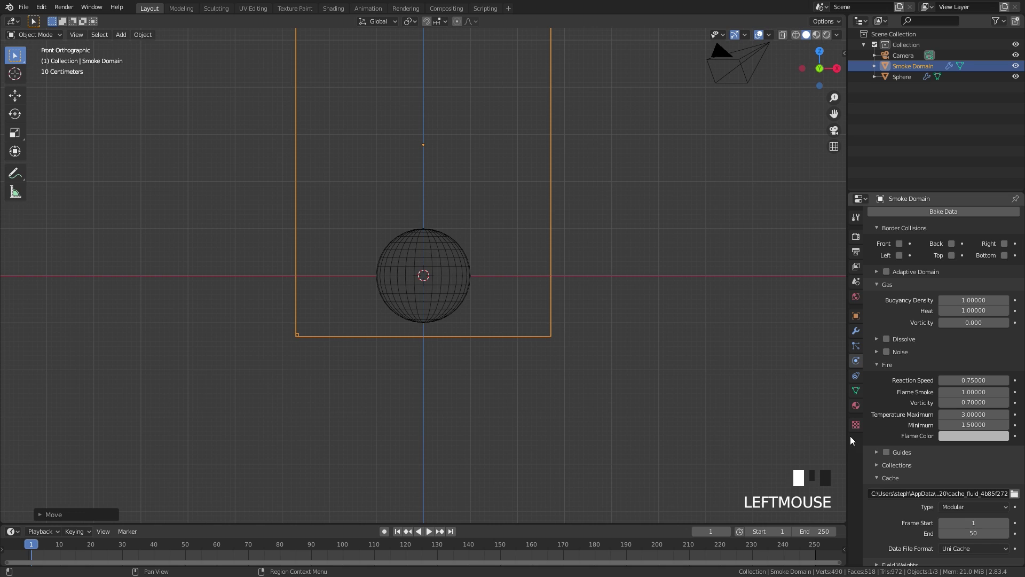
pyautogui.scroll(3, 929, 300)
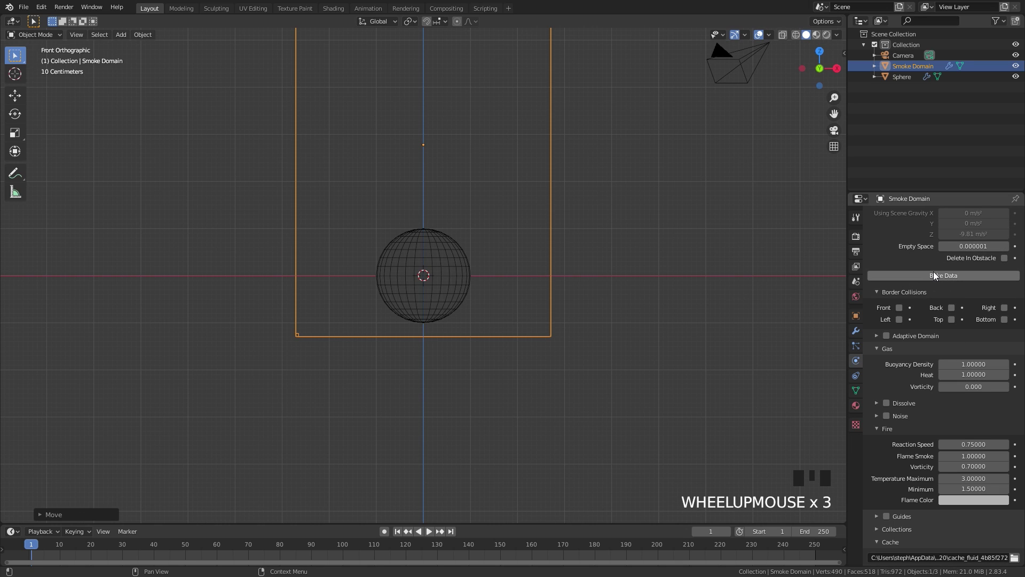
# Set the sphere's fluid flow type to Fire and its flow source's Surface Emission to 1.
pyautogui.click(453, 265)
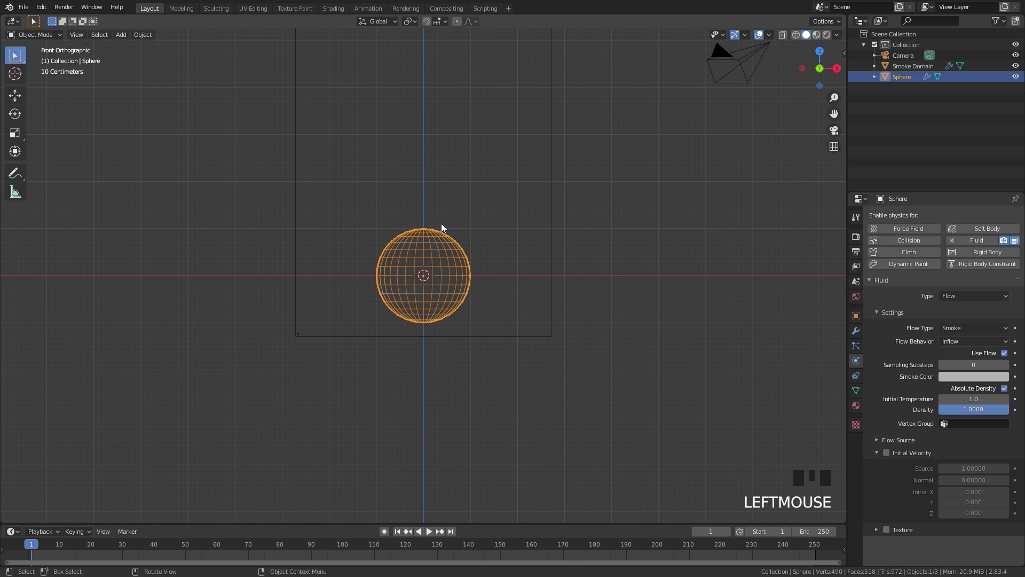
pyautogui.click(969, 327)
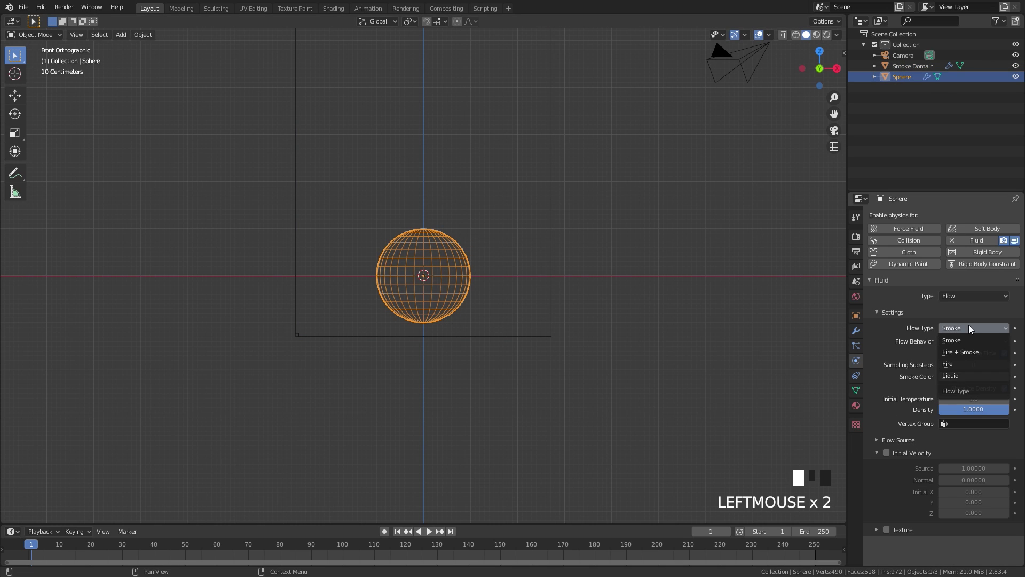
pyautogui.click(950, 364)
pyautogui.click(892, 418)
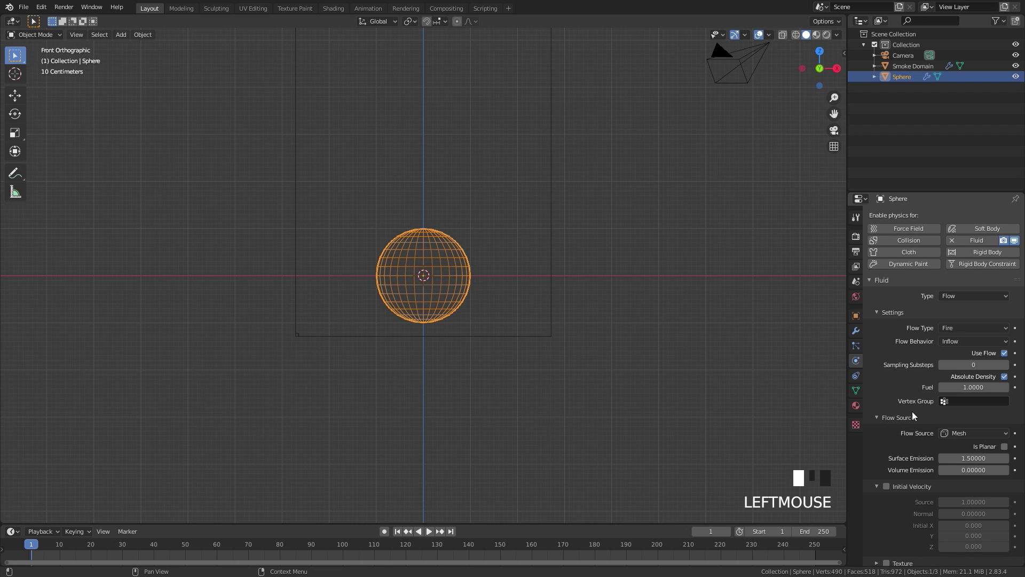
pyautogui.click(980, 458)
pyautogui.write('1')
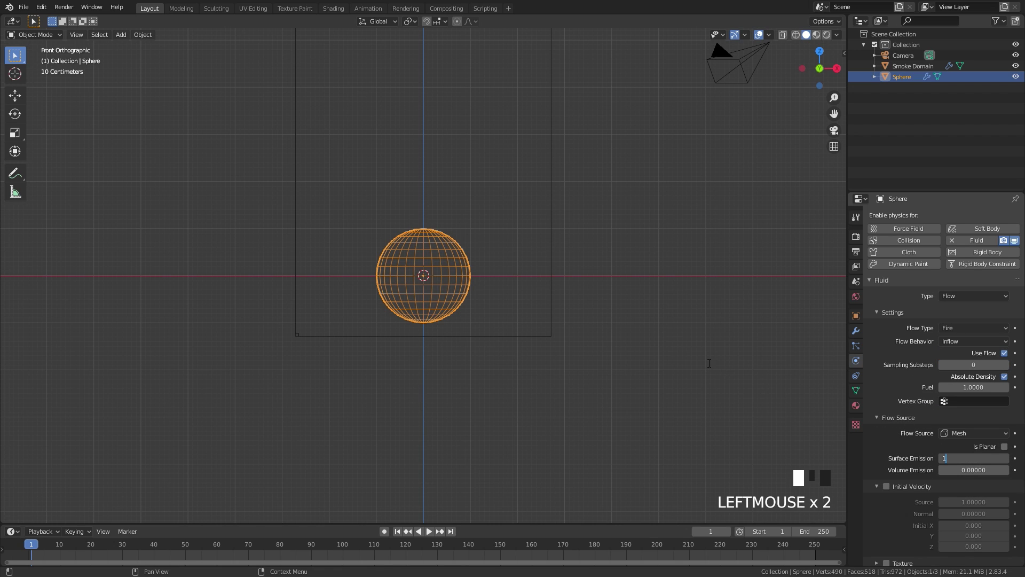
pyautogui.press('Return')
# Select the smoke domain and bake its simulation data.
pyautogui.click(553, 230)
pyautogui.scroll(-1, 565, 229)
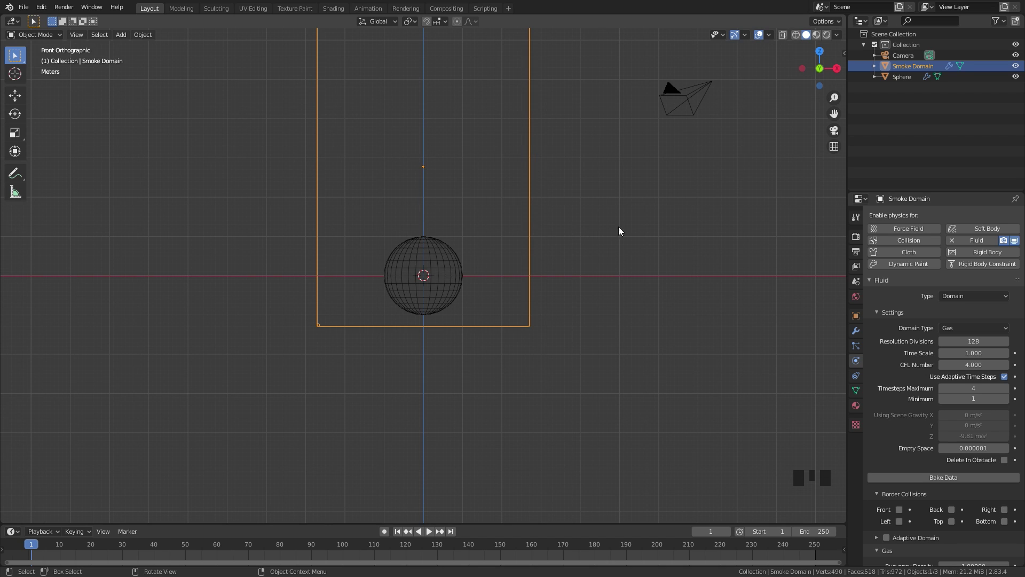
pyautogui.click(933, 476)
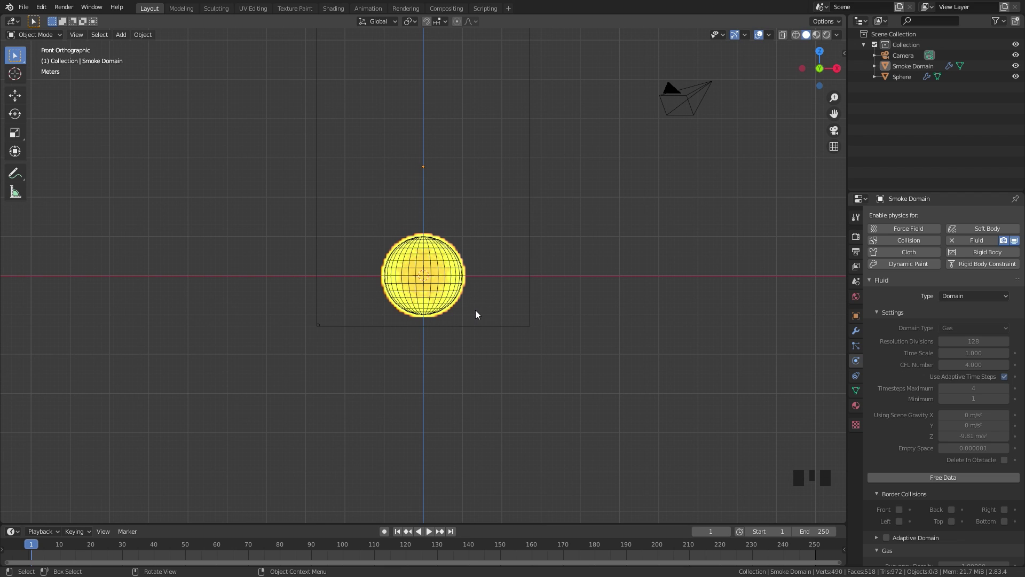
# Play back the baked fire simulation and stop it at frame 75.
pyautogui.press('space')
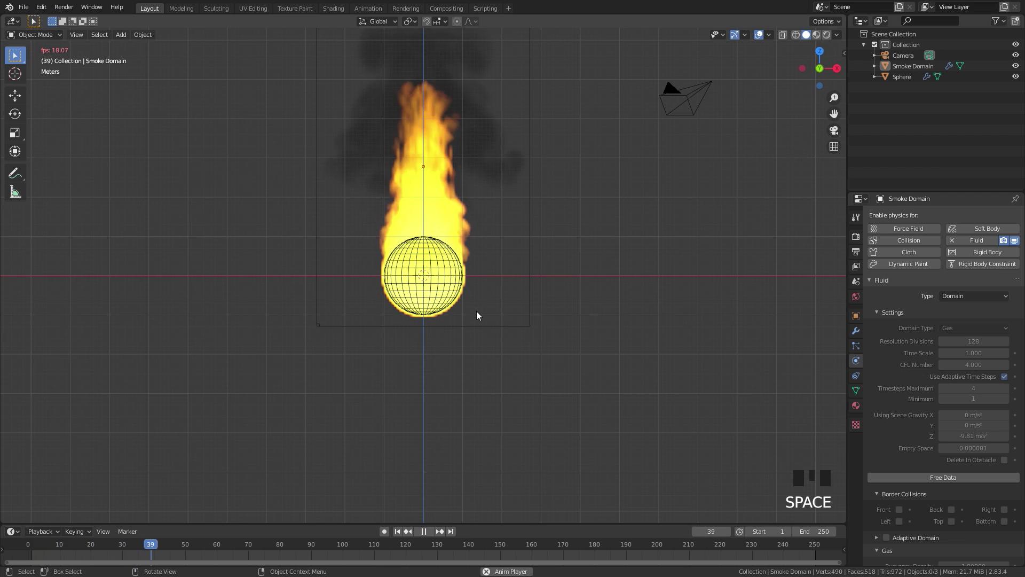
pyautogui.keyDown('shift'); pyautogui.moveTo(478, 215); pyautogui.dragTo(494, 261, button='middle'); pyautogui.keyUp('shift')
pyautogui.press('space')
pyautogui.scroll(1, 493, 262)
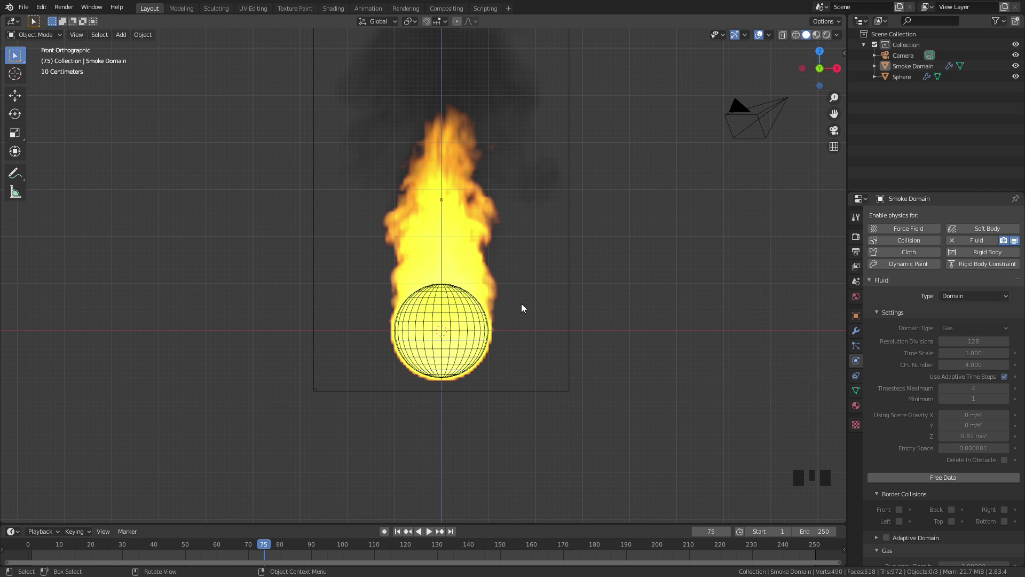
# Set the Density of the smoke domain material's Principled Volume shader to 0.
pyautogui.click(568, 222)
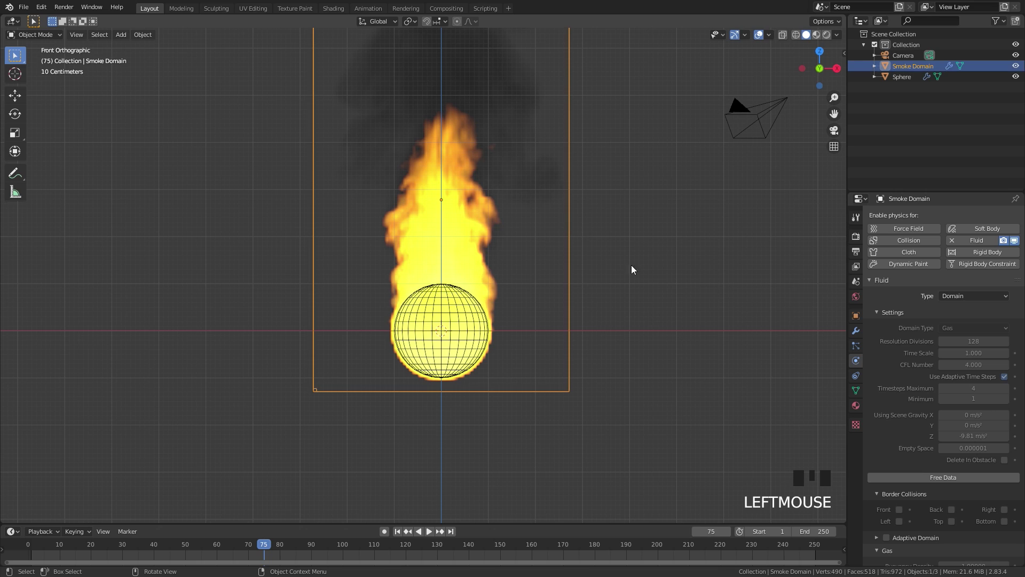
pyautogui.click(855, 406)
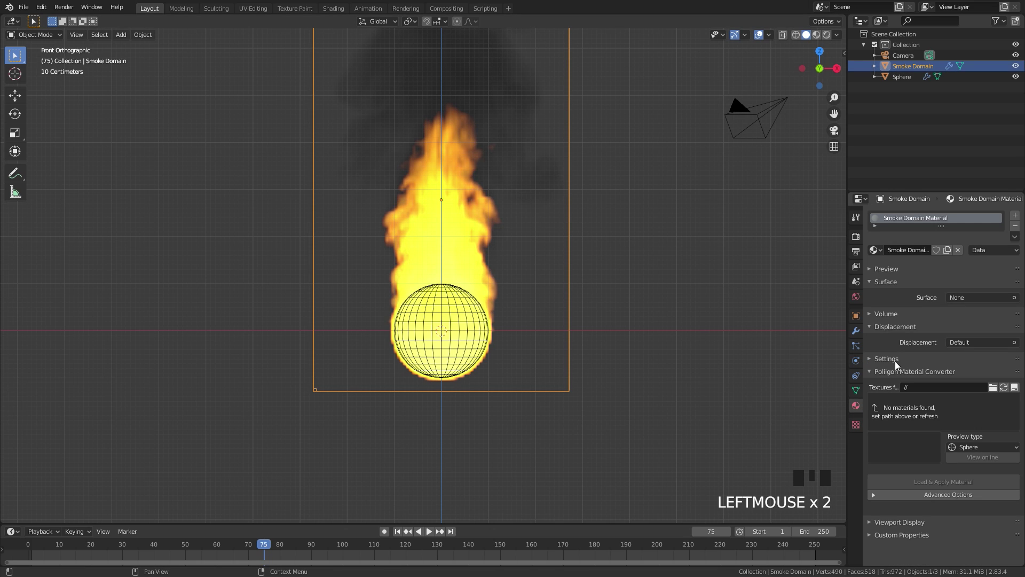
pyautogui.click(886, 314)
pyautogui.click(968, 376)
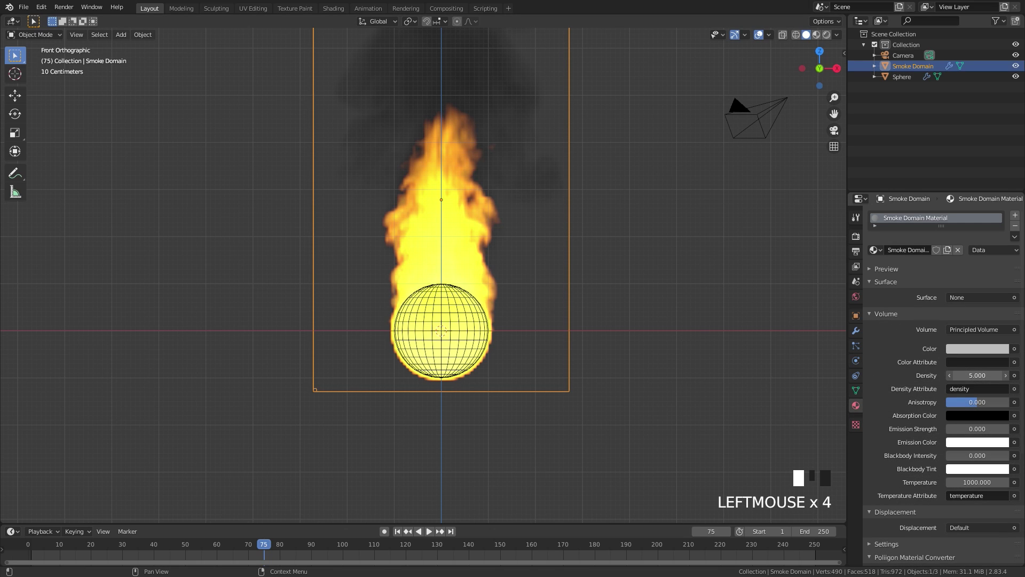
pyautogui.write('6')
pyautogui.press('Return')
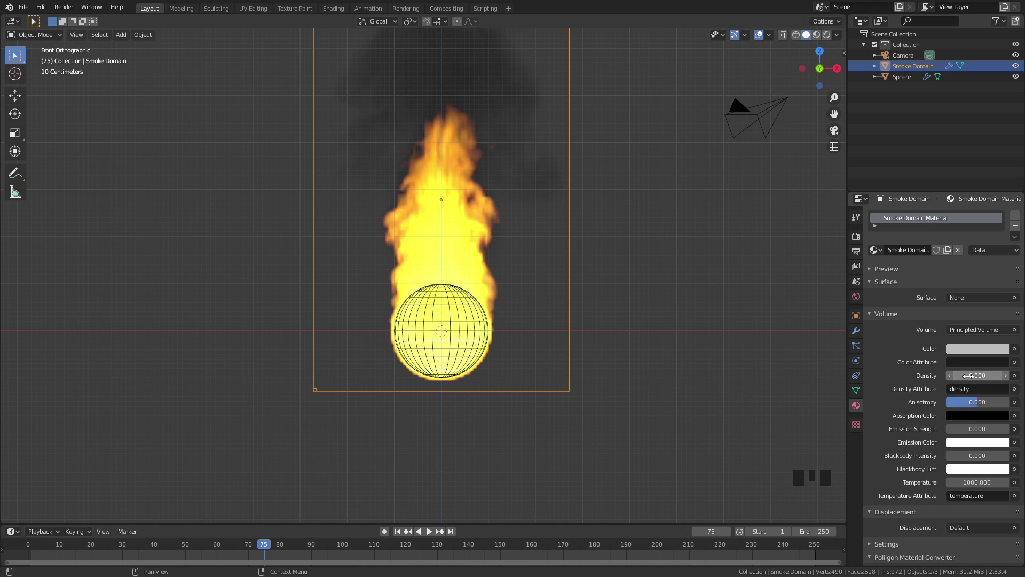
# Set the Blackbody Intensity of the smoke domain's Principled Volume shader to 10.
pyautogui.click(973, 458)
pyautogui.write('10')
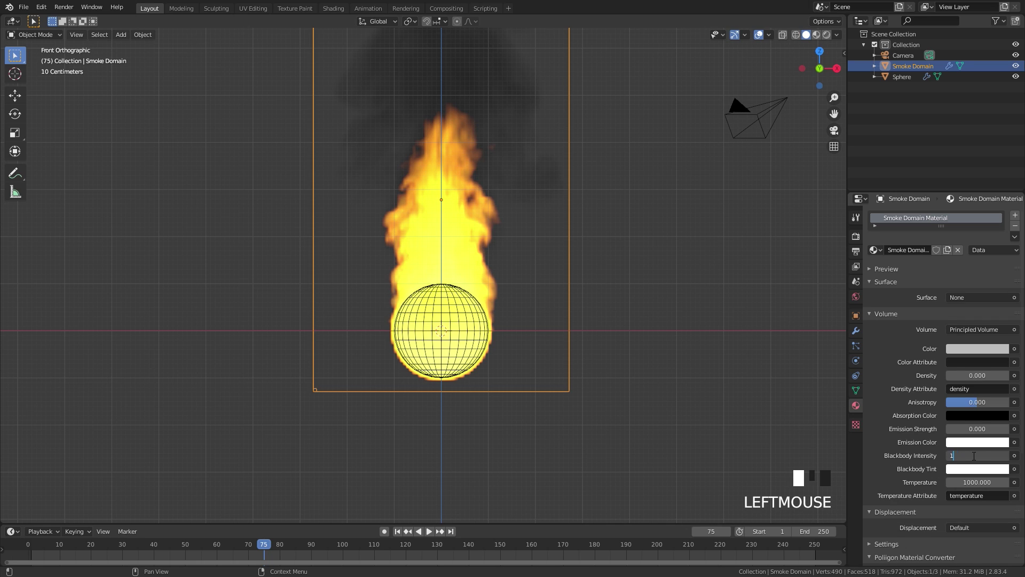
pyautogui.press('Return')
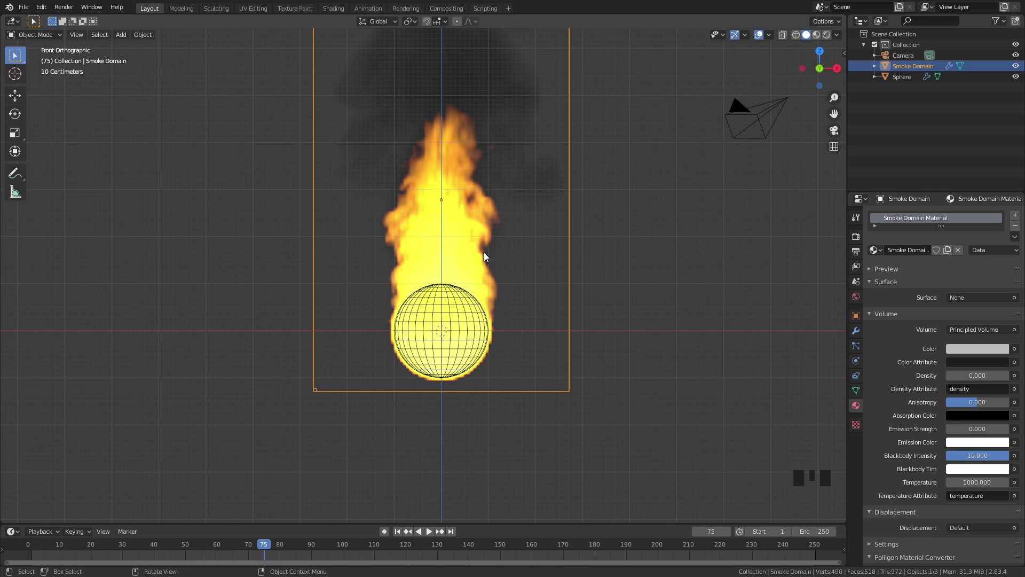
# Preview the fire in Rendered viewport shading and return to Solid shading.
pyautogui.press('z')
pyautogui.click(556, 212)
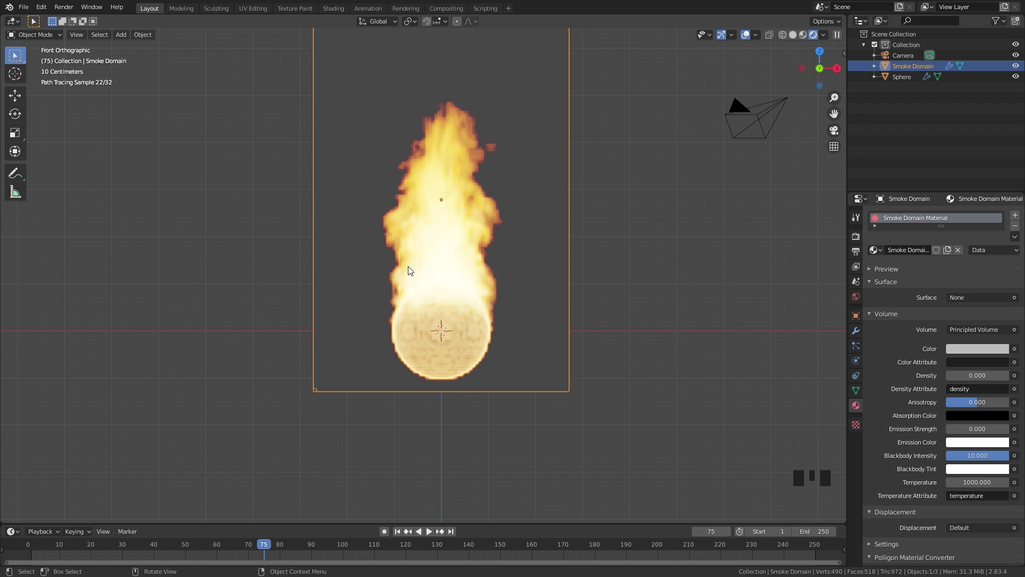
pyautogui.press('z')
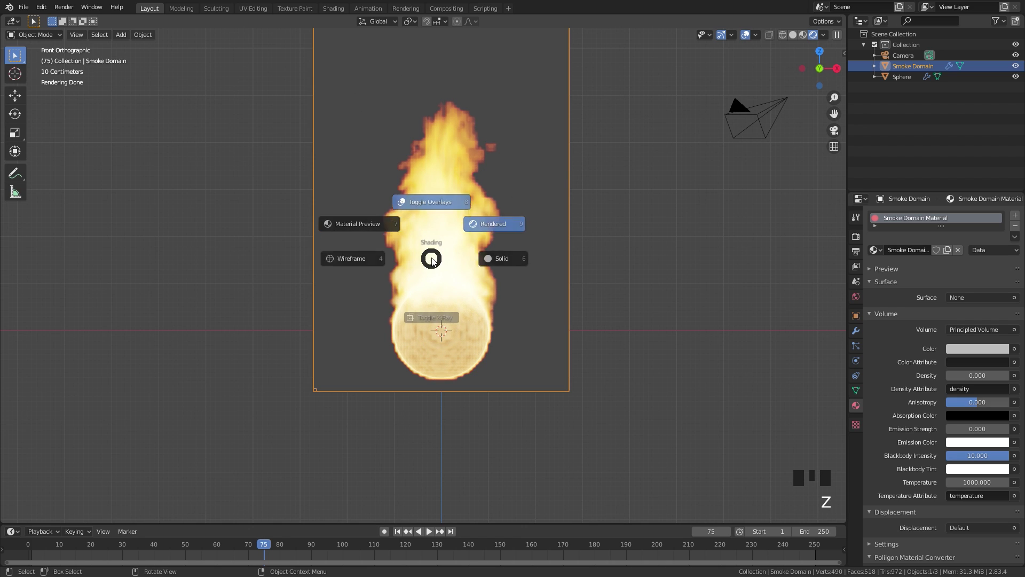
pyautogui.click(545, 258)
# Align the camera to the current view of the fire and move it back about 6 m along its local Z axis.
pyautogui.scroll(2, 496, 225)
pyautogui.keyDown('shift'); pyautogui.moveTo(507, 182); pyautogui.dragTo(479, 224, button='middle'); pyautogui.keyUp('shift')
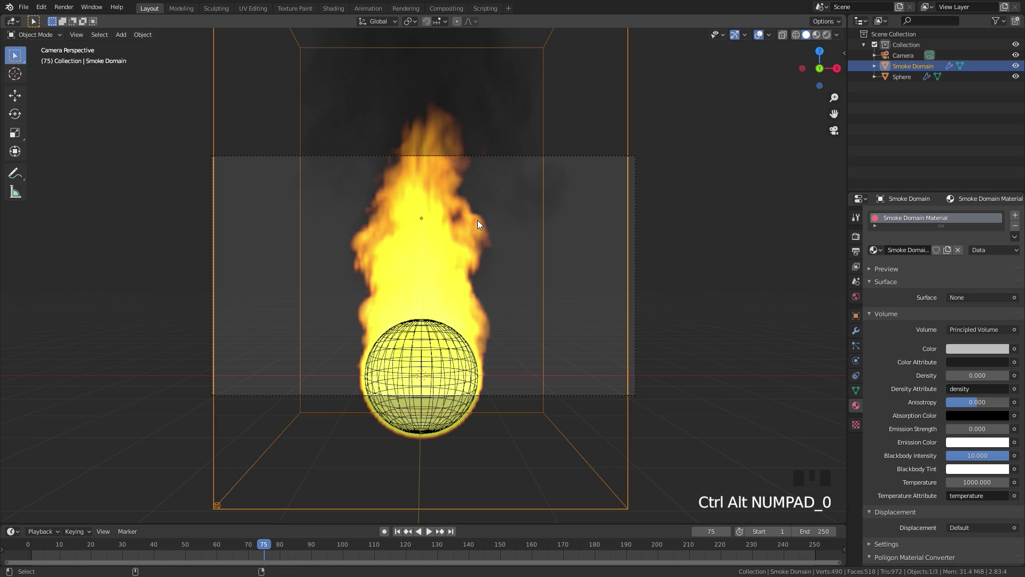
pyautogui.press('ctrl+alt+KP_0')
pyautogui.click(579, 156)
pyautogui.press('g')
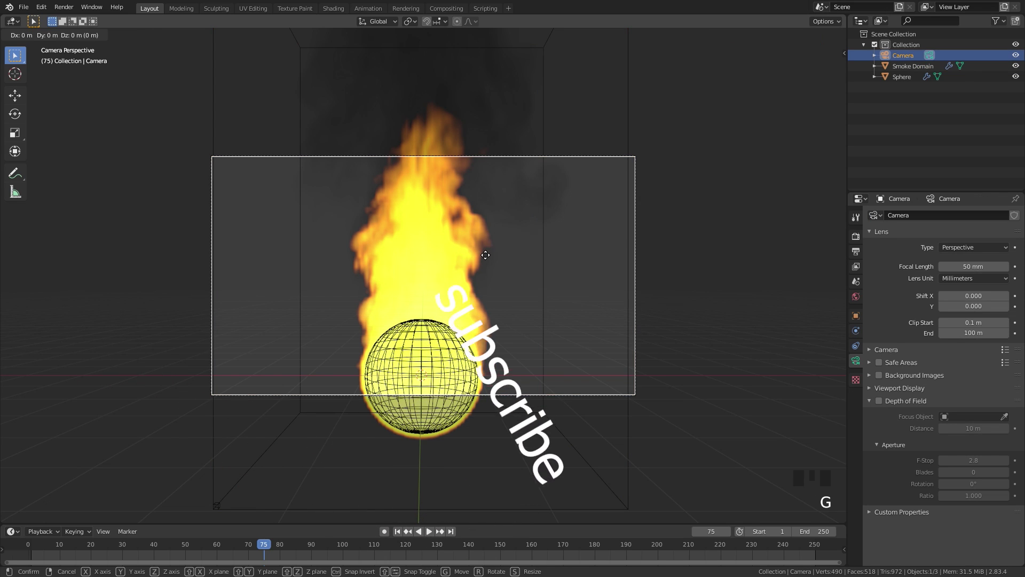
pyautogui.press('z')
pyautogui.press('z')
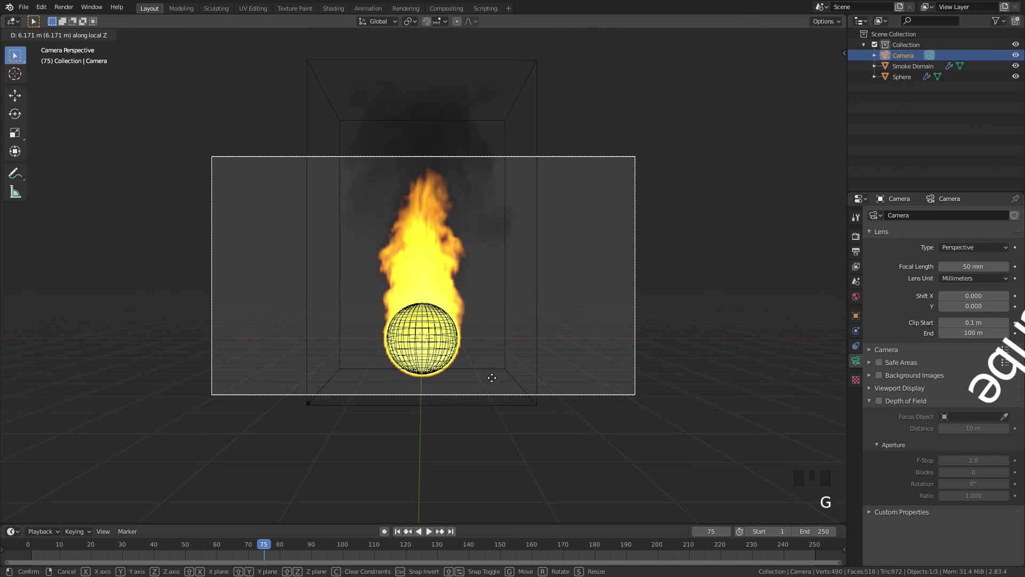
pyautogui.click(495, 384)
pyautogui.scroll(2, 510, 259)
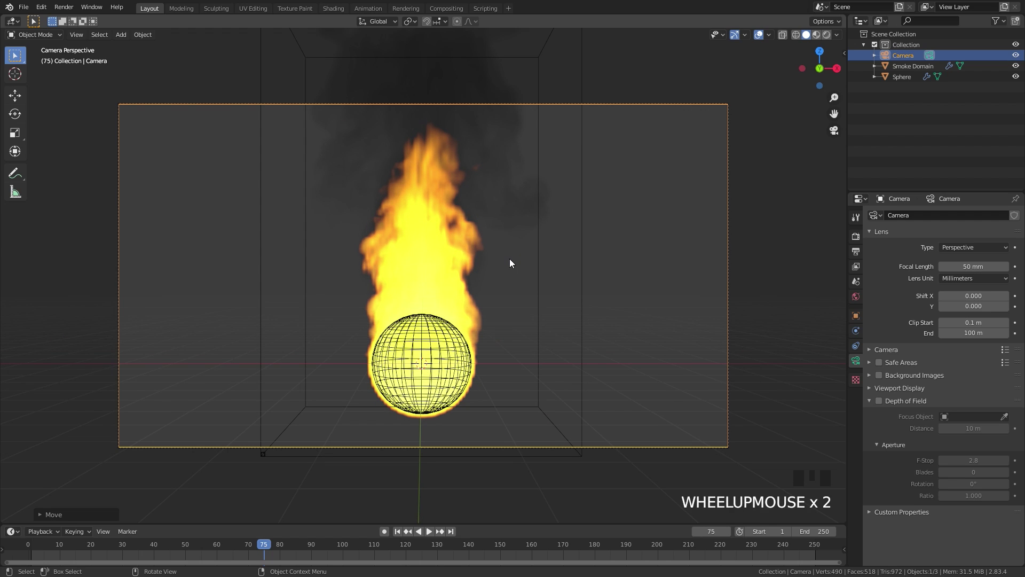
# Enable Transparent for the Cycles film and show the output settings.
pyautogui.click(856, 236)
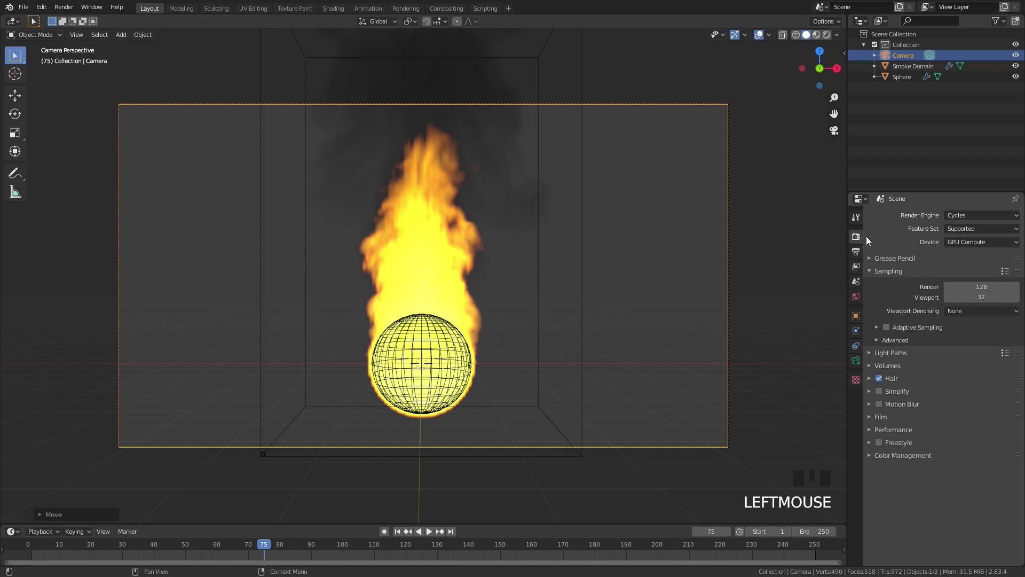
pyautogui.click(880, 419)
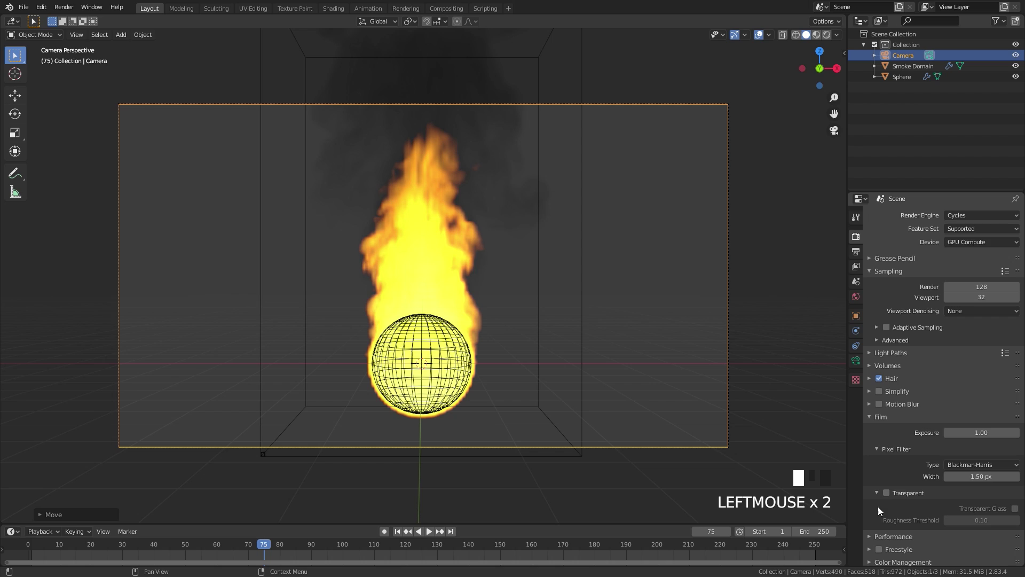
pyautogui.click(887, 495)
pyautogui.click(855, 251)
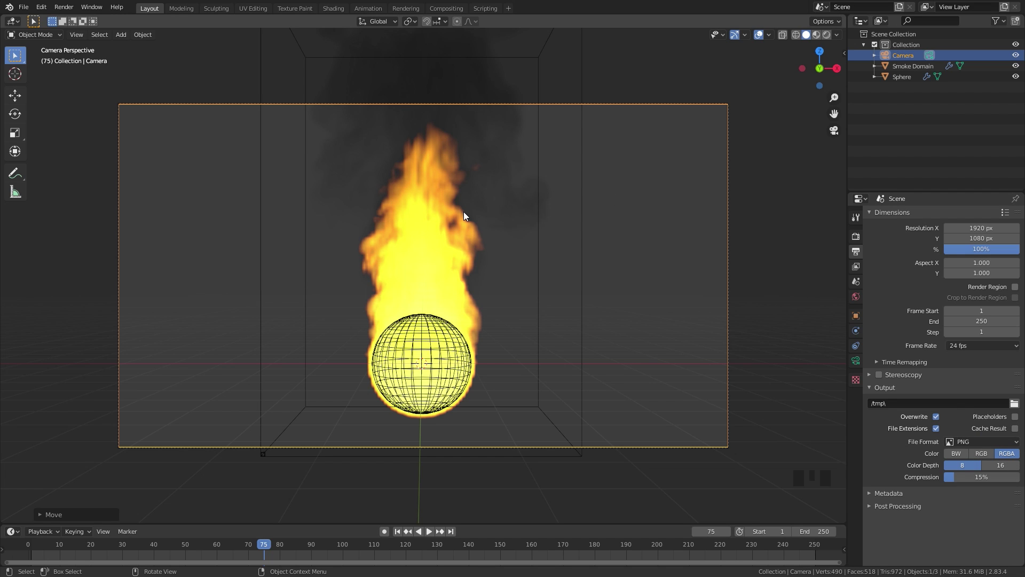
# Try a test render of frame 75 with the smoke domain selected and close the render window.
pyautogui.click(524, 360)
pyautogui.press('F12')
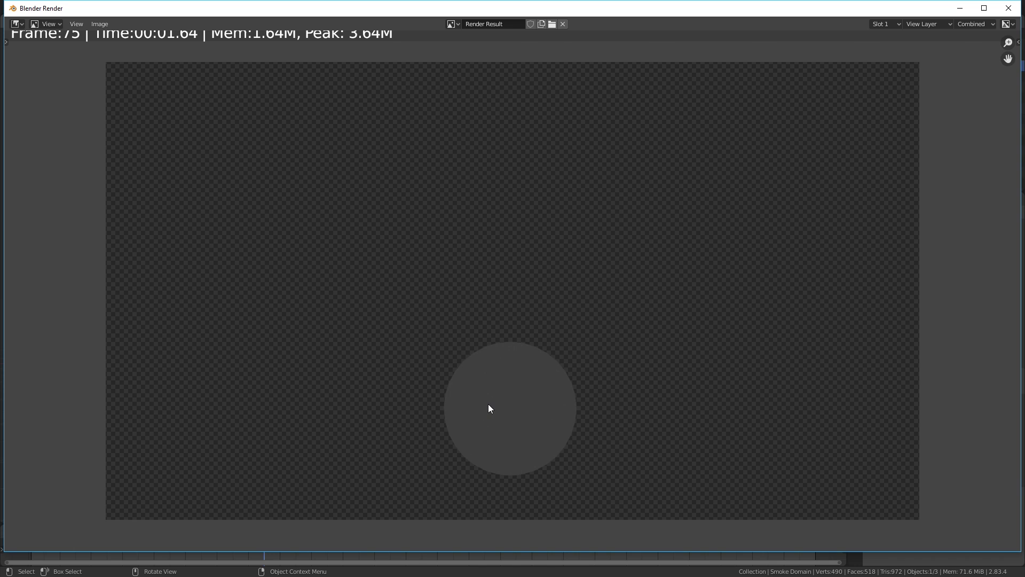
pyautogui.click(1007, 9)
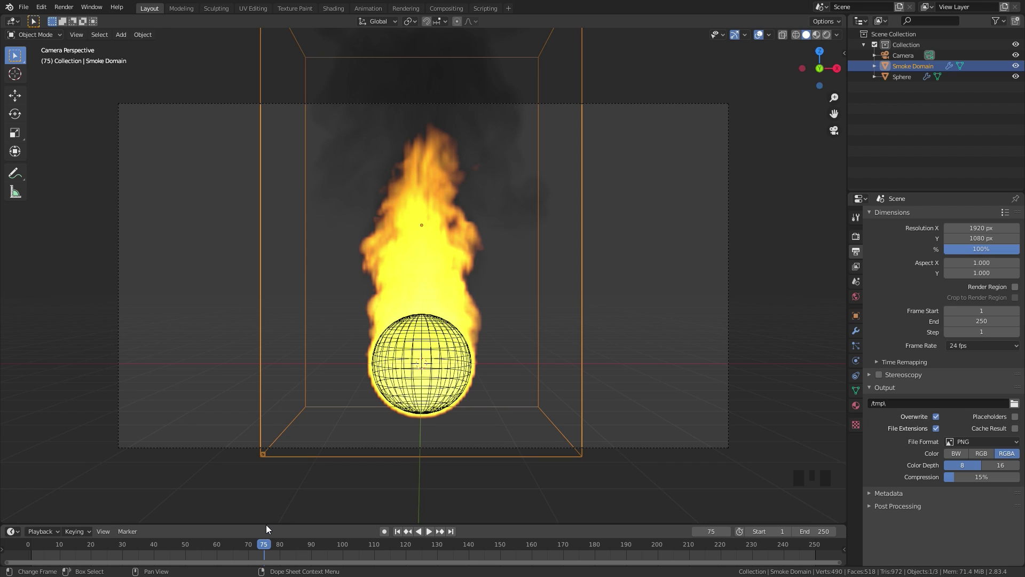
# Go to frame 43 of the fire simulation and render it as a still image.
pyautogui.click(375, 490)
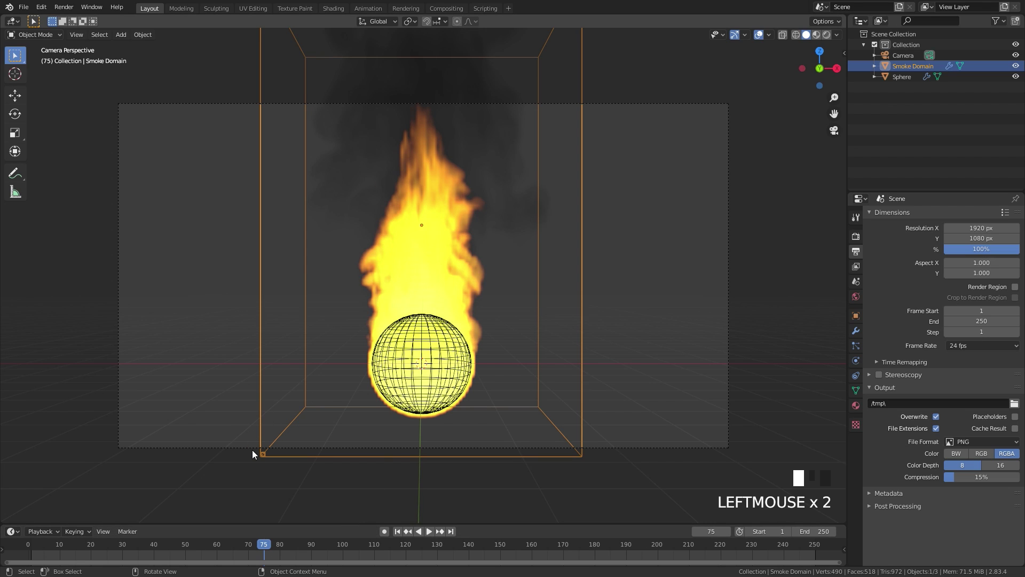
pyautogui.moveTo(188, 546); pyautogui.dragTo(165, 545)
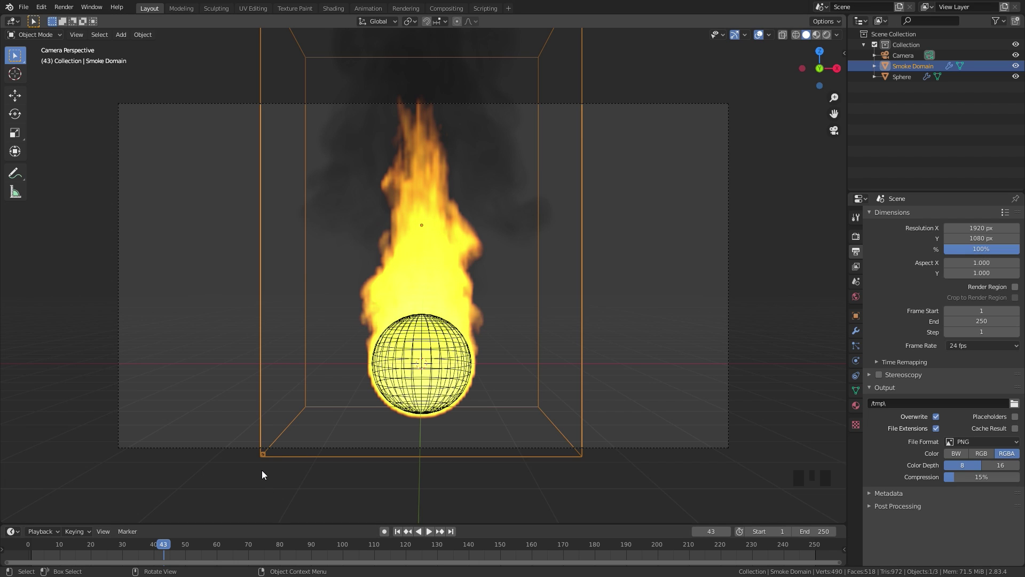
pyautogui.press('F12')
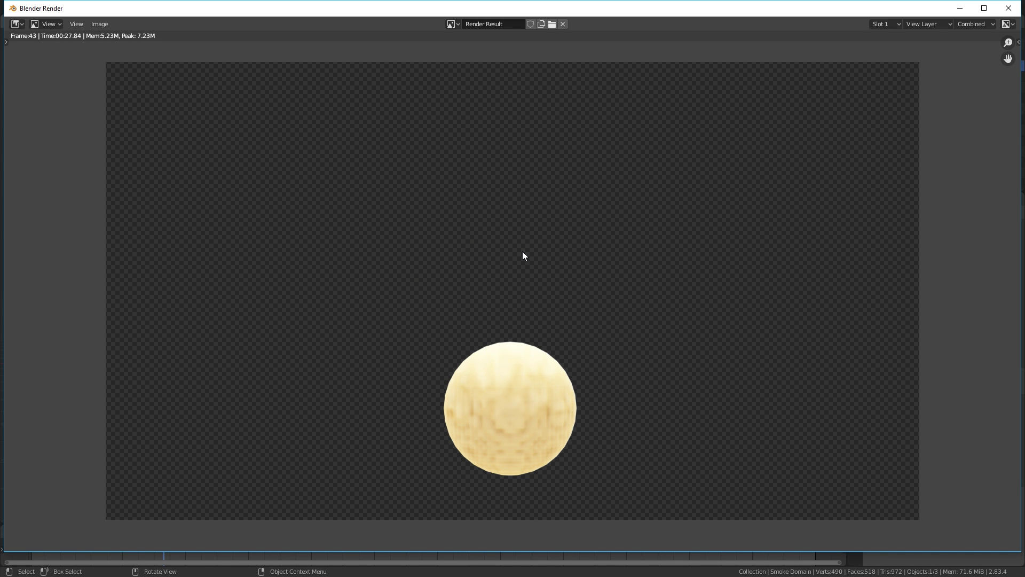
# View the render result with only its color channels displayed, without alpha, and close the render window.
pyautogui.click(1015, 25)
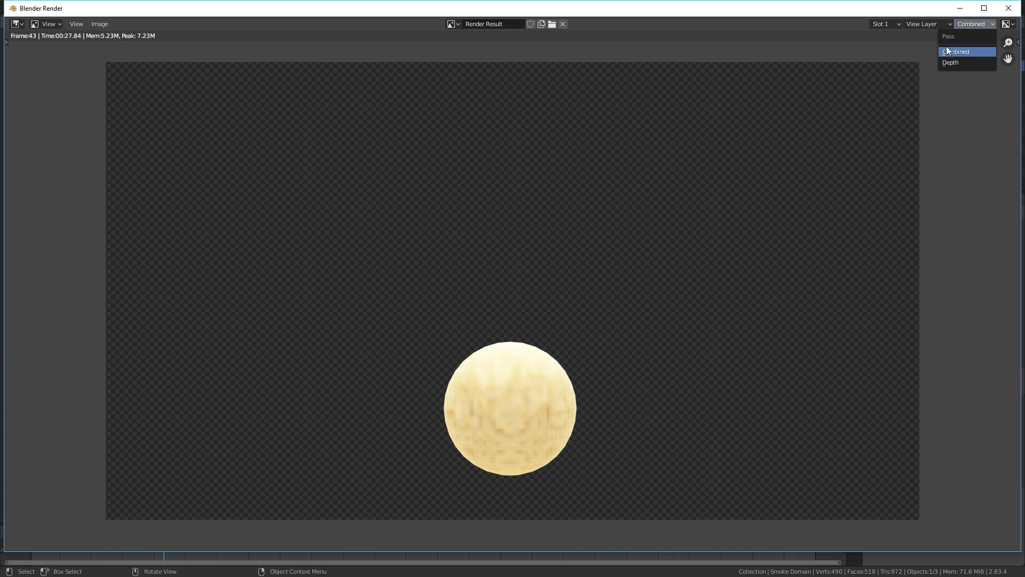
pyautogui.click(1008, 24)
pyautogui.click(957, 48)
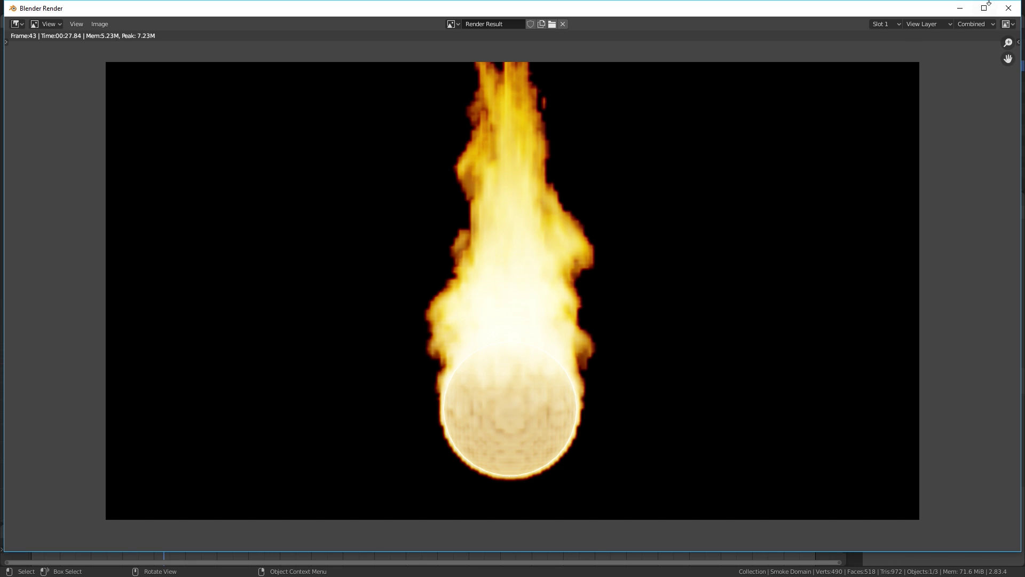
pyautogui.click(1008, 8)
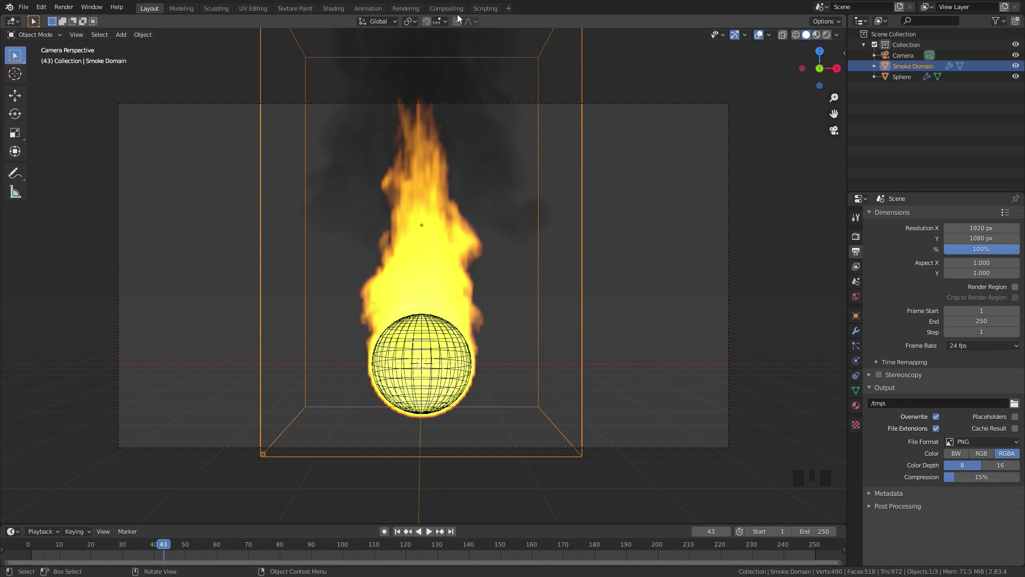
# Enable nodes in the Compositing workspace and enlarge the node editor by hiding its sidebar and merging the Dope Sheet area into it.
pyautogui.click(455, 7)
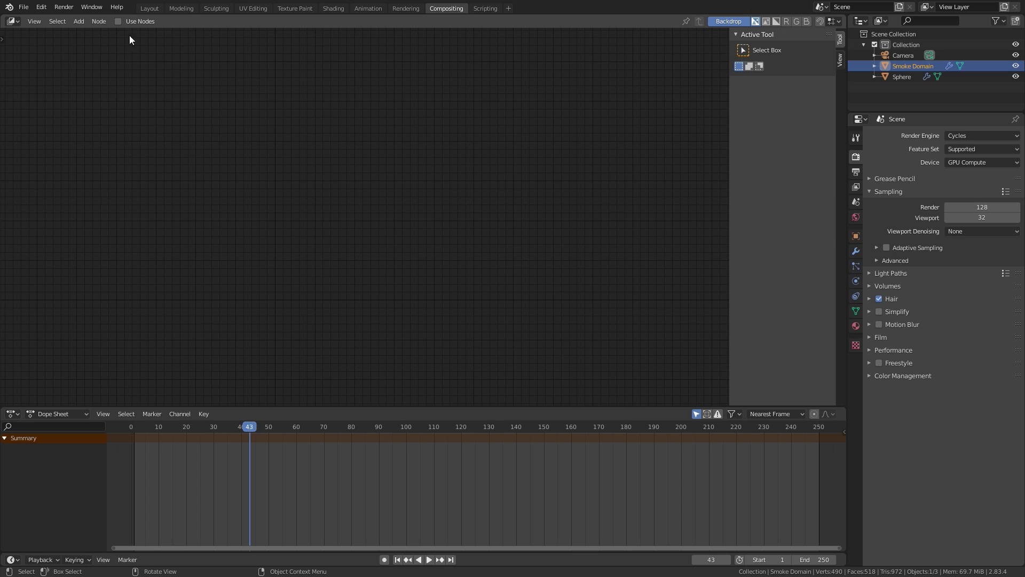
pyautogui.click(118, 21)
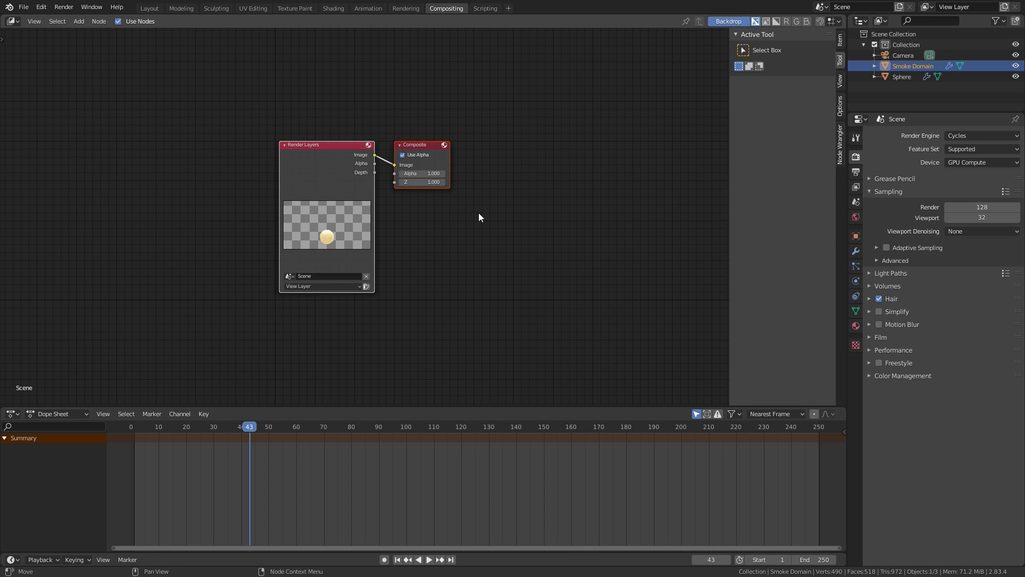
pyautogui.press('n')
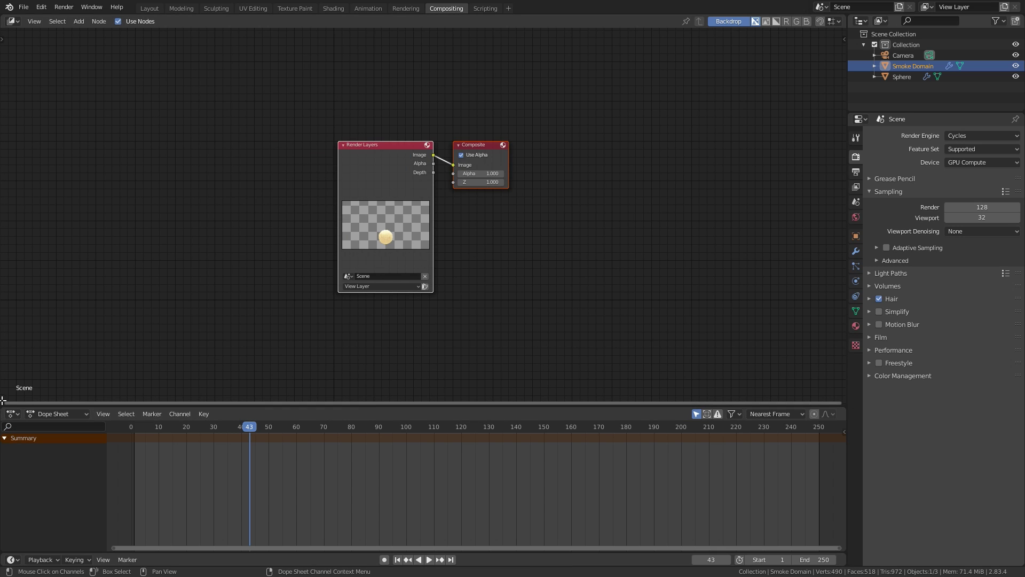
pyautogui.moveTo(2, 403); pyautogui.dragTo(235, 434)
pyautogui.click(524, 350)
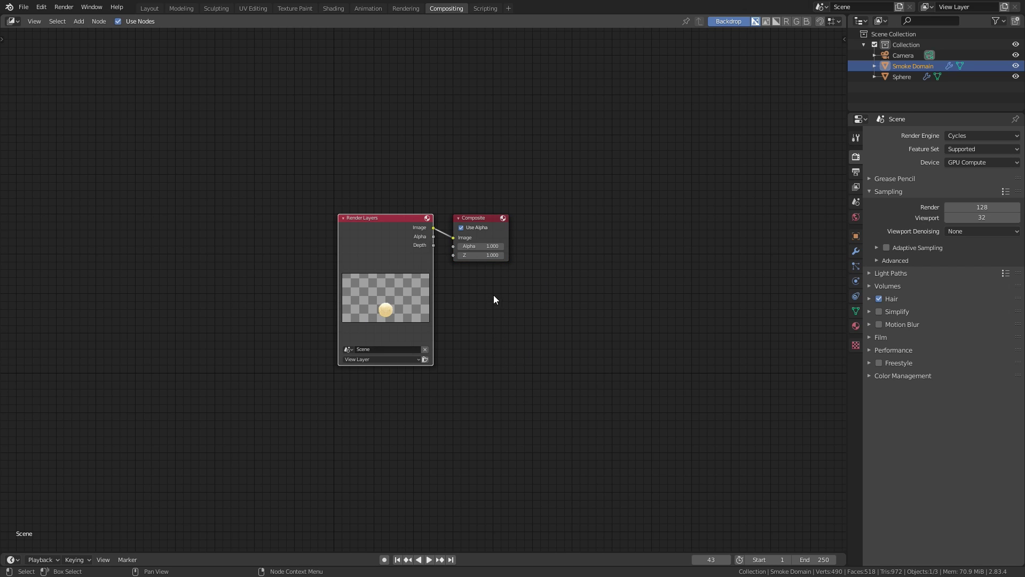
# Move the Render Layers node well away from the Composite node and add a Math node set to Add between them.
pyautogui.moveTo(494, 296); pyautogui.dragTo(642, 292, button='middle')
pyautogui.moveTo(549, 244); pyautogui.dragTo(105, 214)
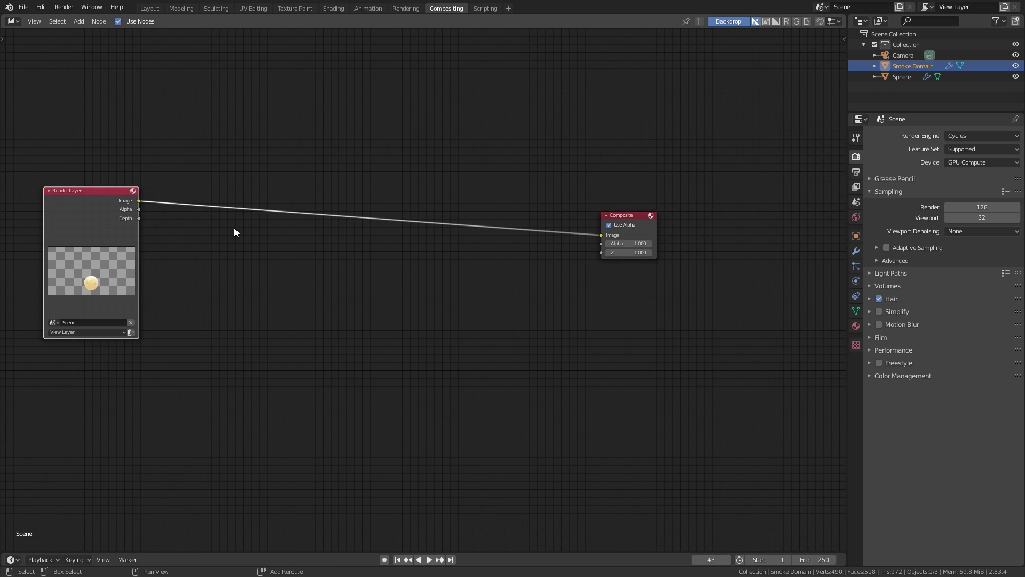
pyautogui.hotkey('shift', 'a')
pyautogui.moveTo(197, 275)
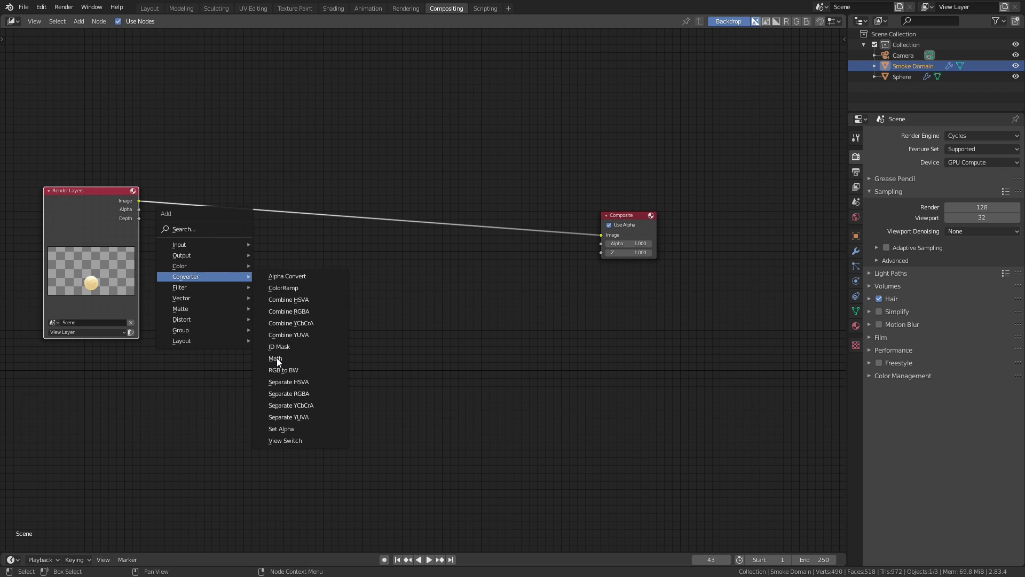
pyautogui.click(278, 358)
pyautogui.click(194, 234)
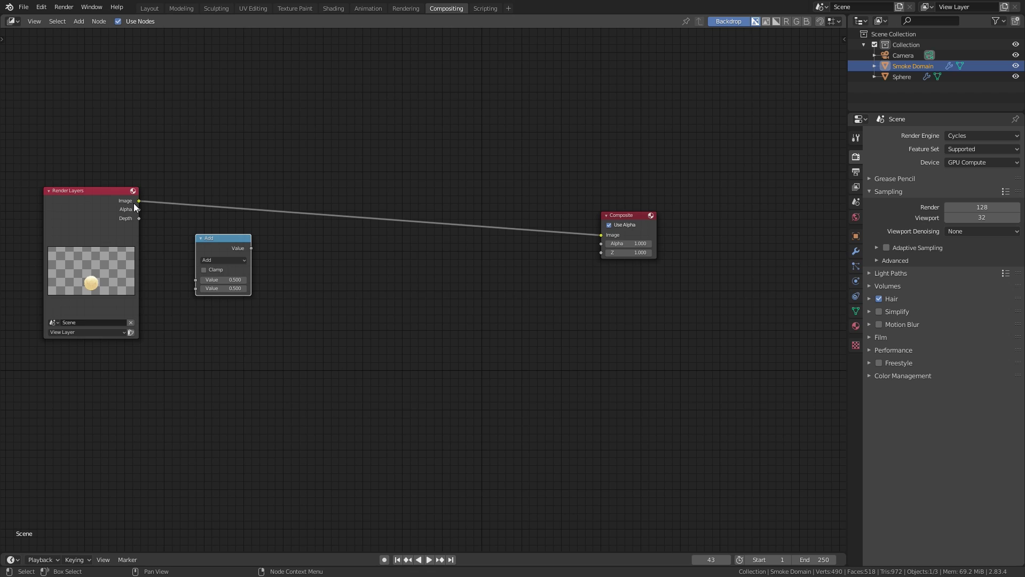
# Connect the Render Layers Image and Alpha to the Add node's two values and preview its output through a Viewer placed below Composite.
pyautogui.moveTo(139, 201); pyautogui.dragTo(195, 280)
pyautogui.moveTo(139, 210); pyautogui.dragTo(195, 289)
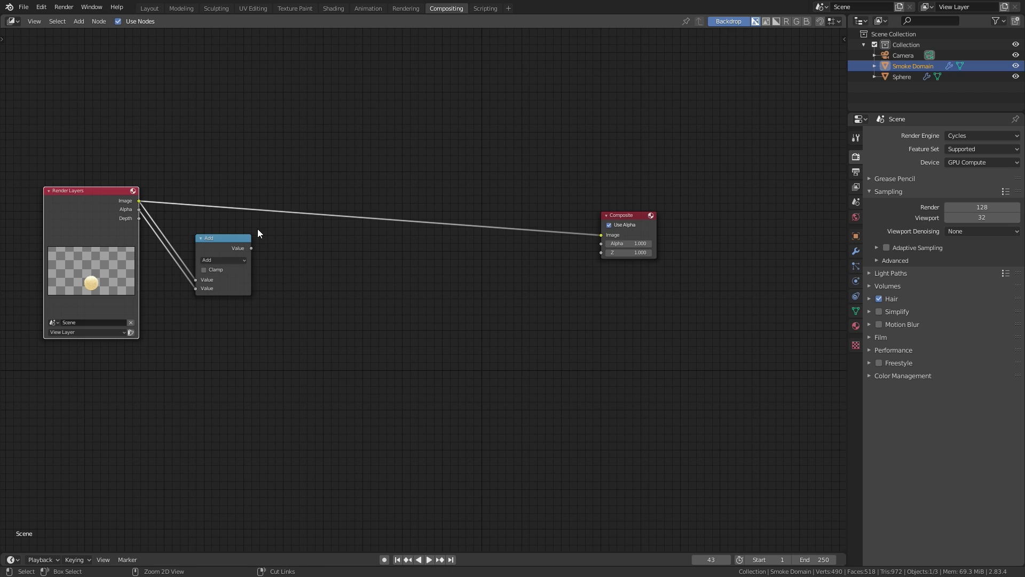
pyautogui.keyDown('ctrl'); pyautogui.keyDown('shift'); pyautogui.click(221, 243); pyautogui.keyUp('shift'); pyautogui.keyUp('ctrl')
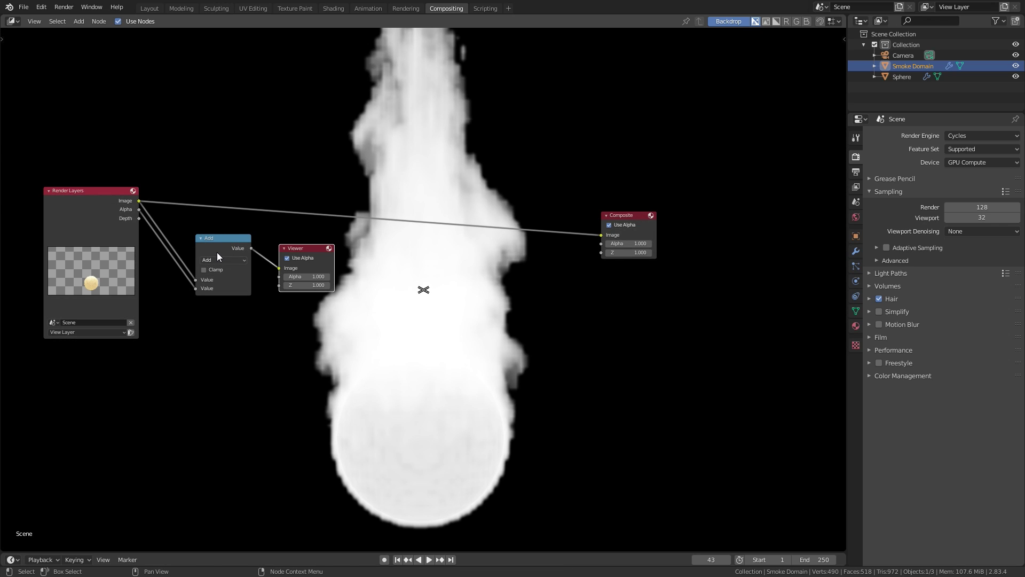
pyautogui.press('v')
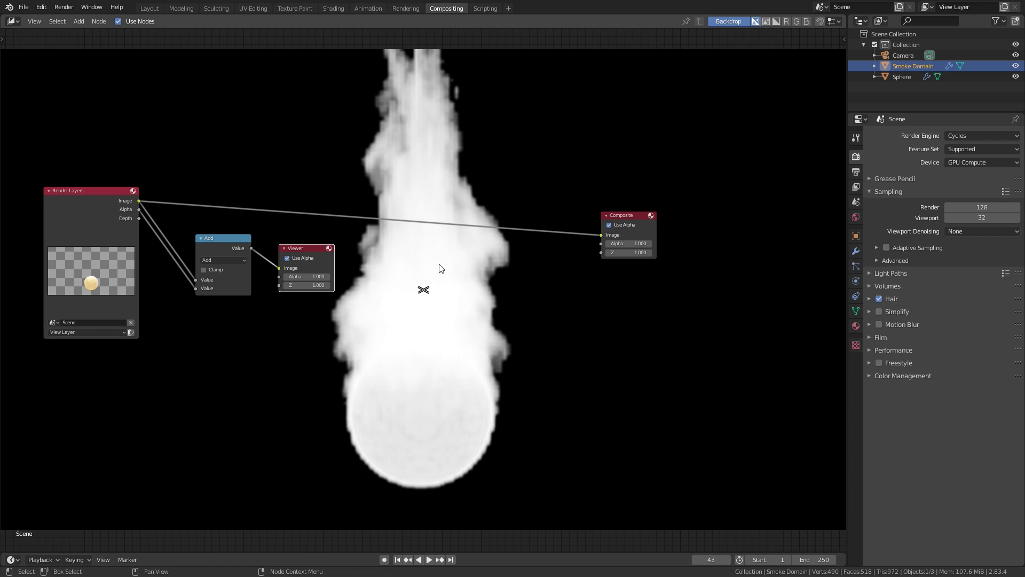
pyautogui.press('v')
pyautogui.scroll(2, 325, 249)
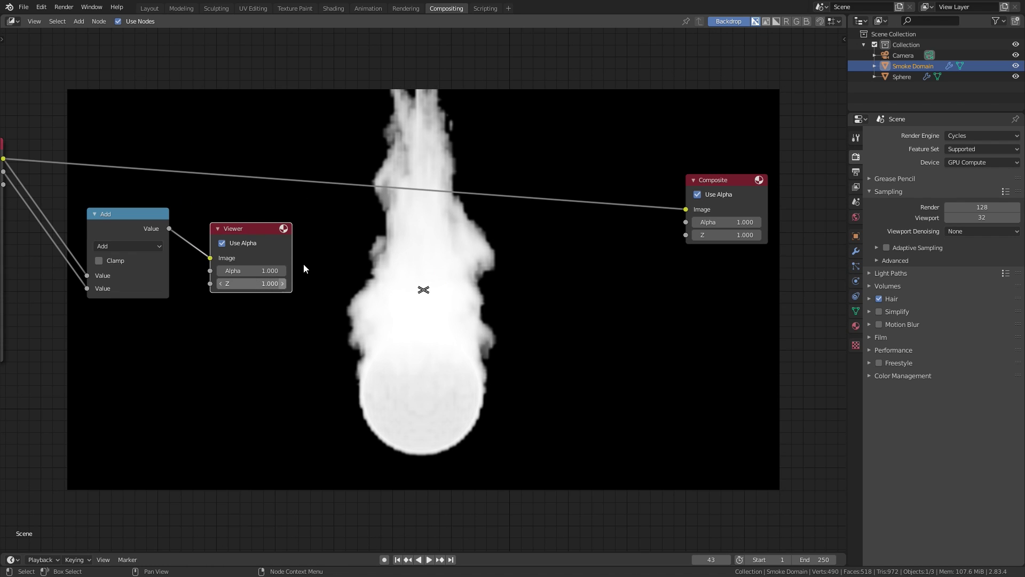
pyautogui.scroll(-2, 292, 250)
pyautogui.moveTo(287, 252); pyautogui.dragTo(644, 275)
# Insert a Set Alpha node before Composite, feed the Add node's value into its Alpha, and show its output in the Viewer.
pyautogui.hotkey('shift', 'a')
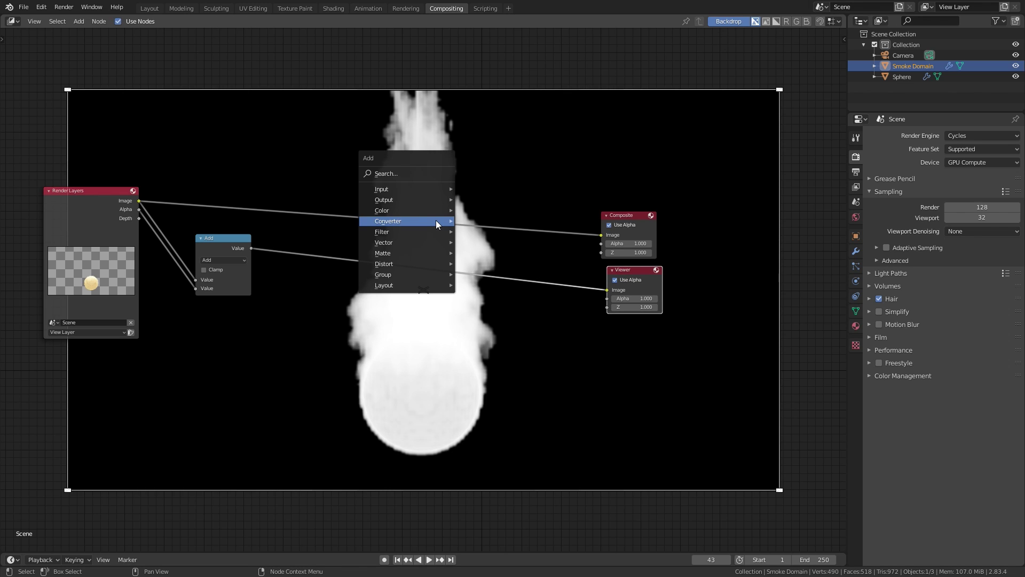
pyautogui.moveTo(400, 222)
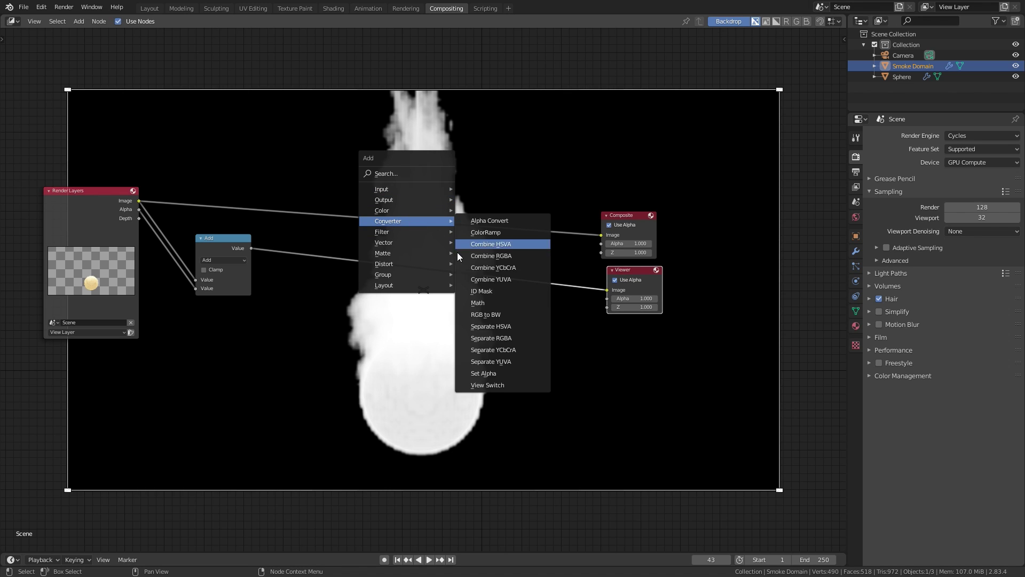
pyautogui.click(483, 373)
pyautogui.click(428, 219)
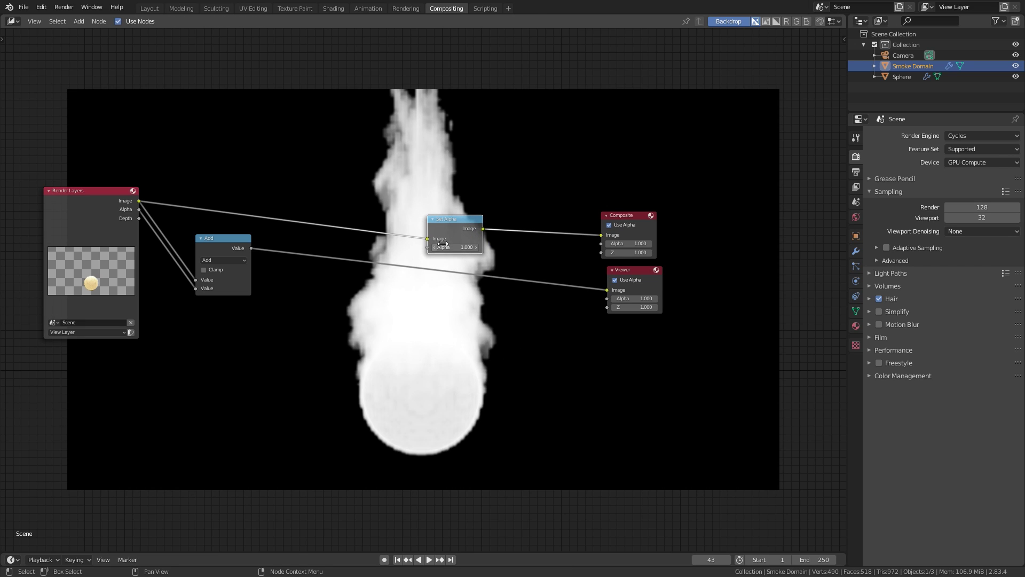
pyautogui.moveTo(251, 248); pyautogui.dragTo(428, 250)
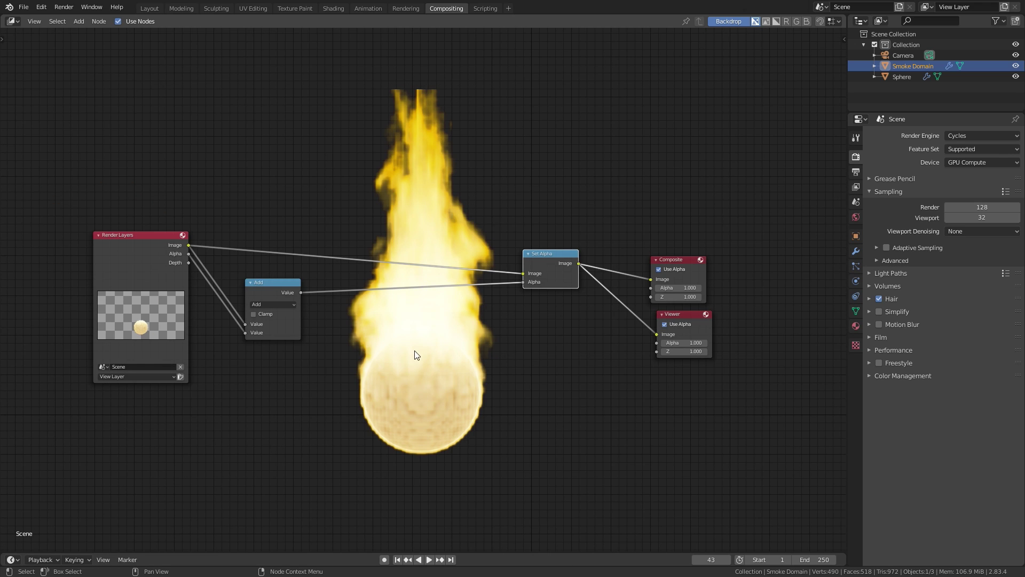
pyautogui.scroll(2, 437, 325)
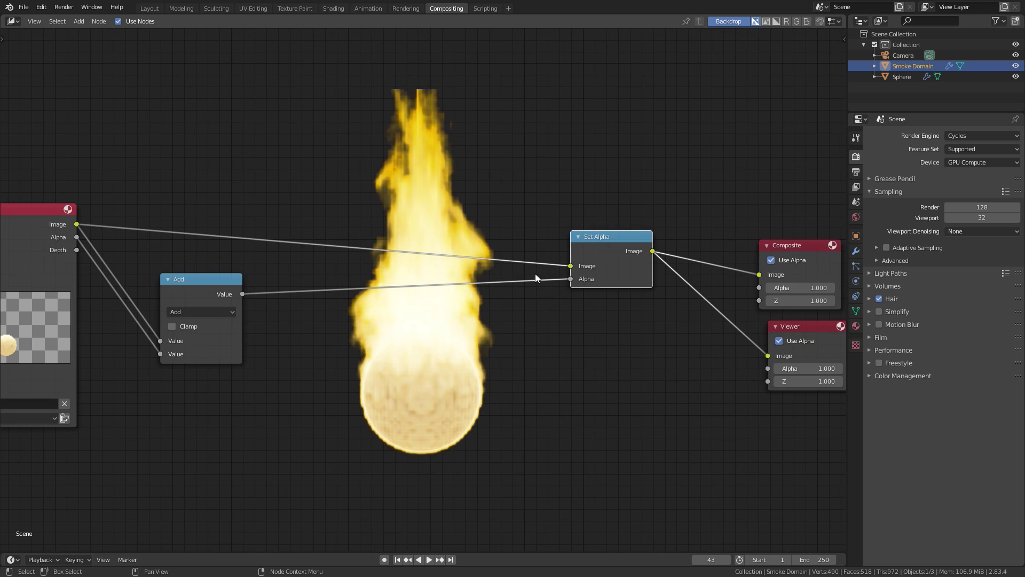
# Insert a ColorRamp node between the Add node's value and the Set Alpha node's Alpha input.
pyautogui.scroll(-2, 513, 258)
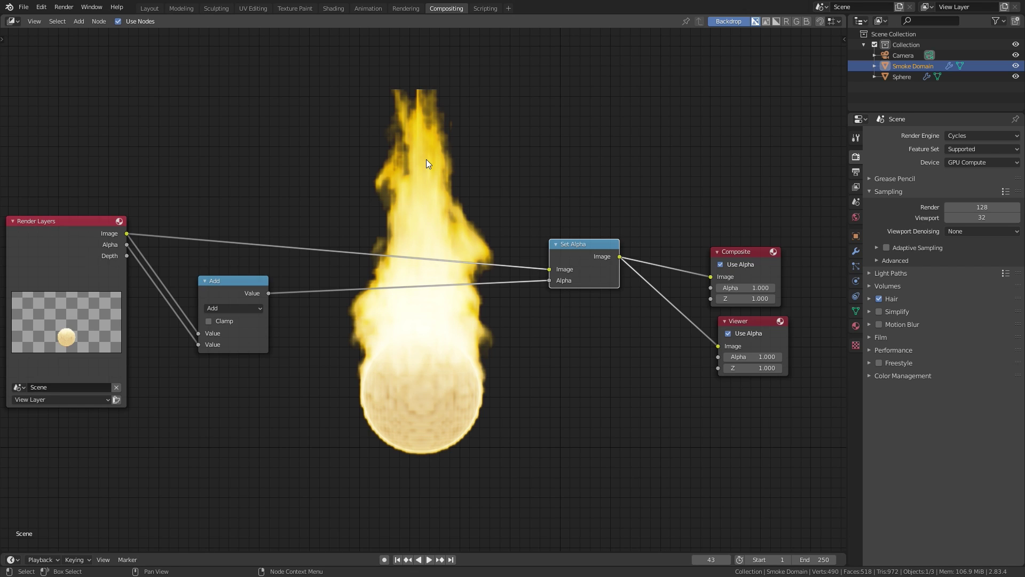
pyautogui.hotkey('shift', 'a')
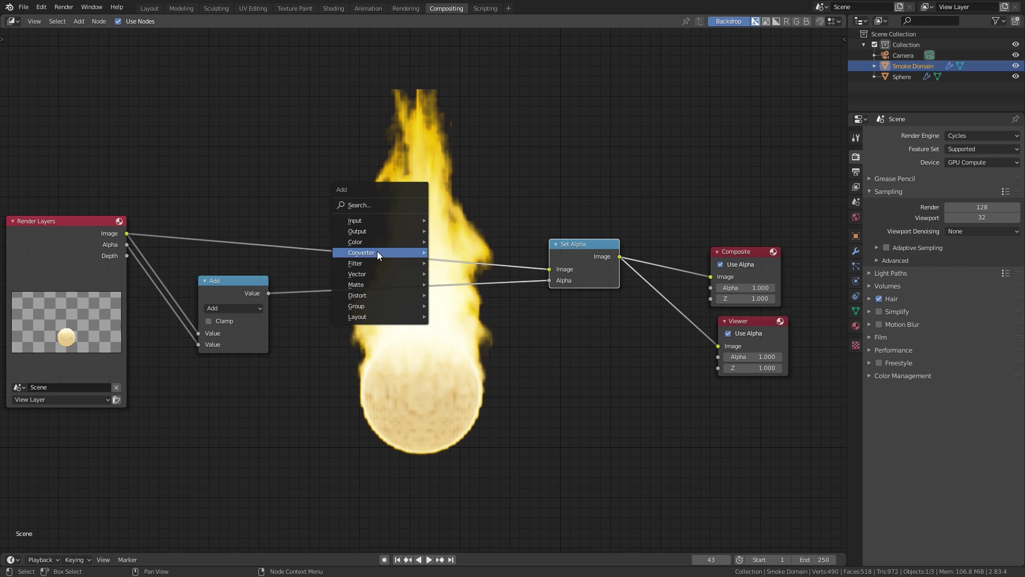
pyautogui.moveTo(377, 252)
pyautogui.click(462, 261)
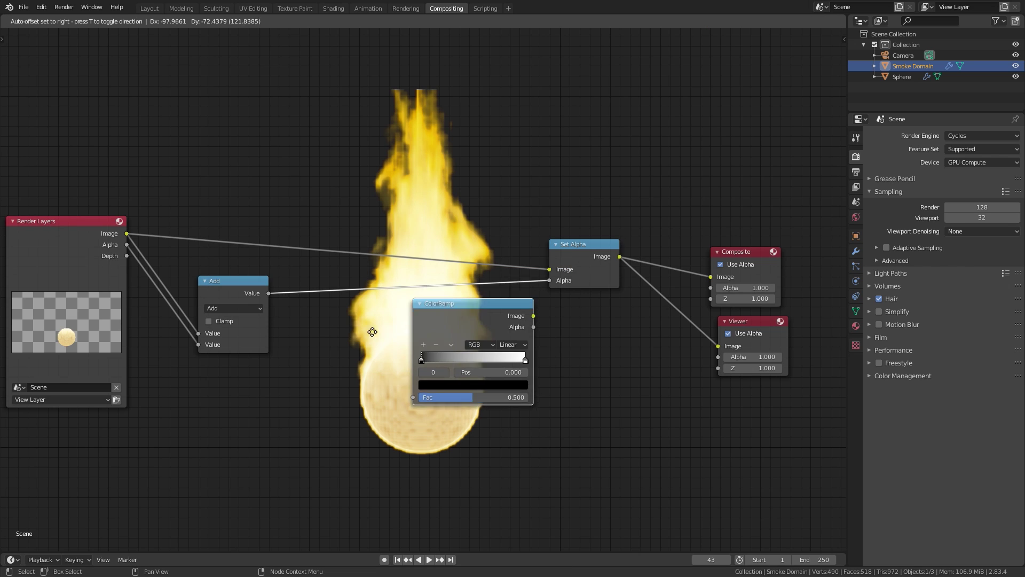
pyautogui.click(303, 271)
# Move the ColorRamp's white stop to position 0.159.
pyautogui.scroll(5, 390, 317)
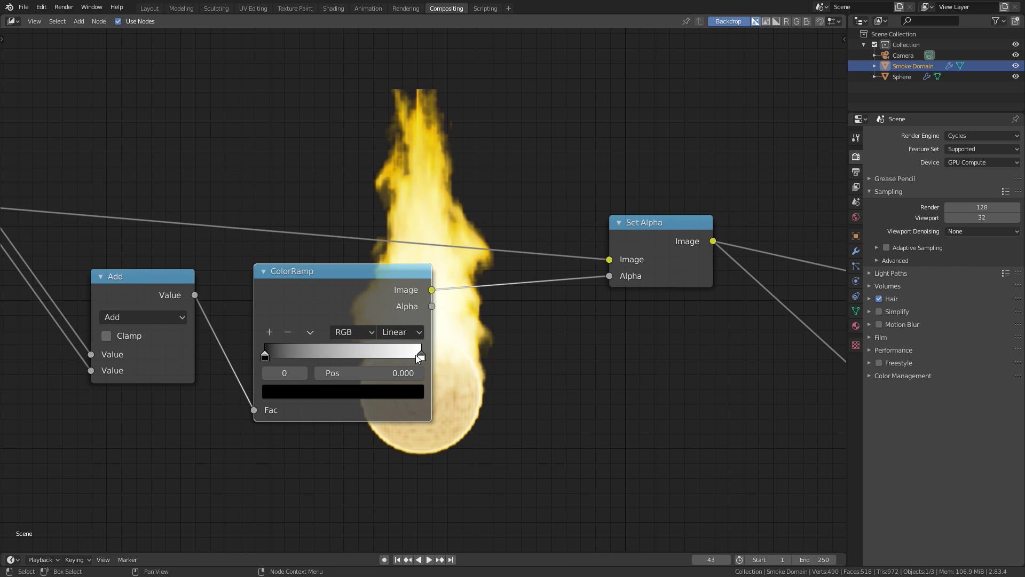
pyautogui.moveTo(421, 356); pyautogui.dragTo(286, 354)
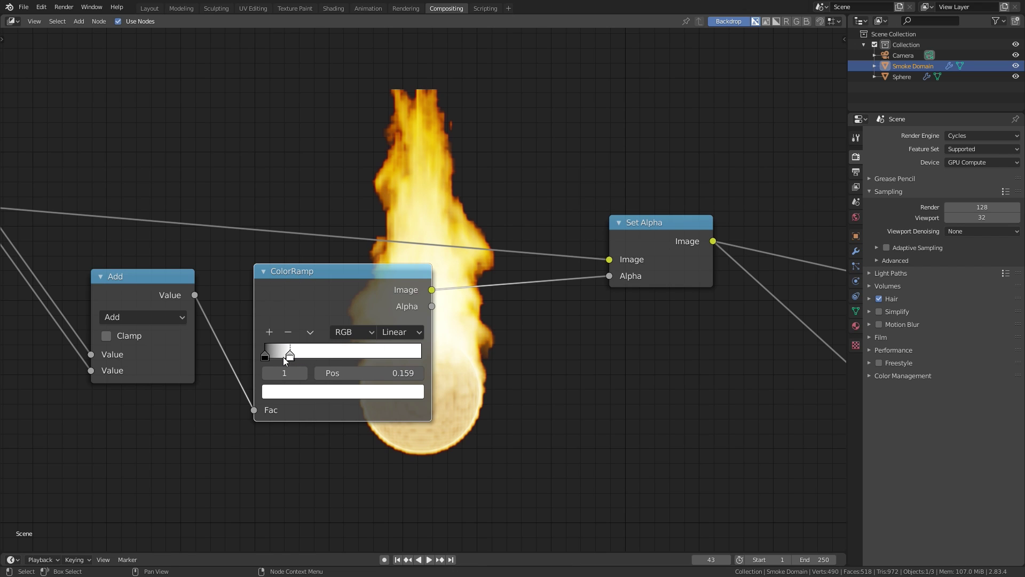
pyautogui.moveTo(456, 218); pyautogui.dragTo(405, 303, button='middle')
pyautogui.moveTo(394, 133); pyautogui.dragTo(390, 146, button='middle')
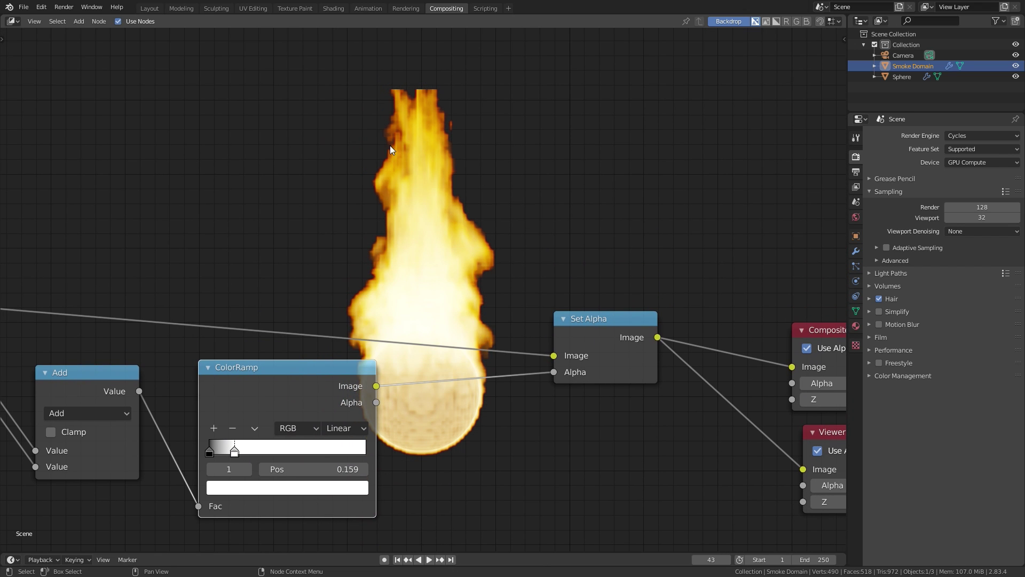
pyautogui.scroll(-3, 308, 260)
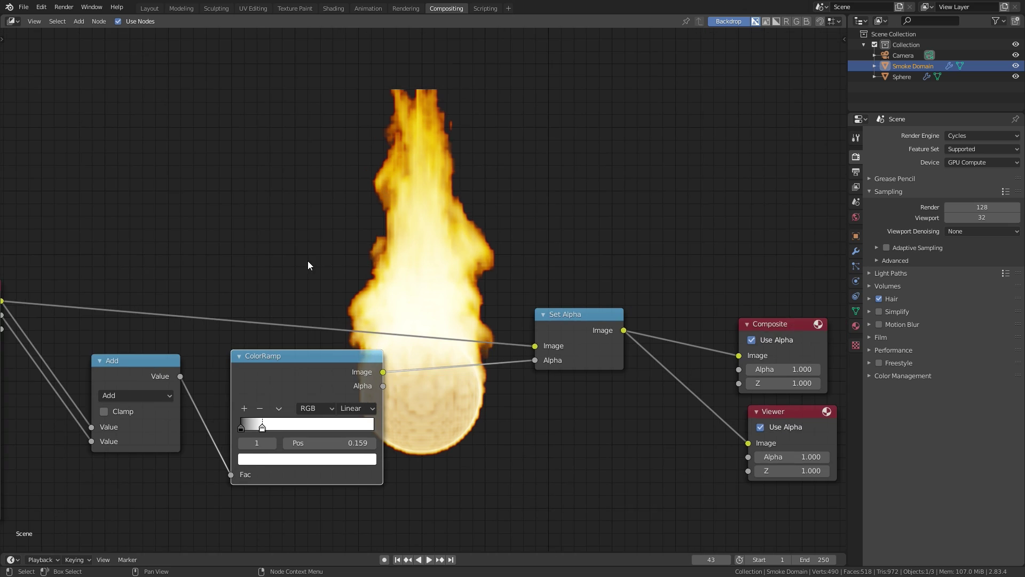
pyautogui.moveTo(287, 318); pyautogui.dragTo(372, 269, button='middle')
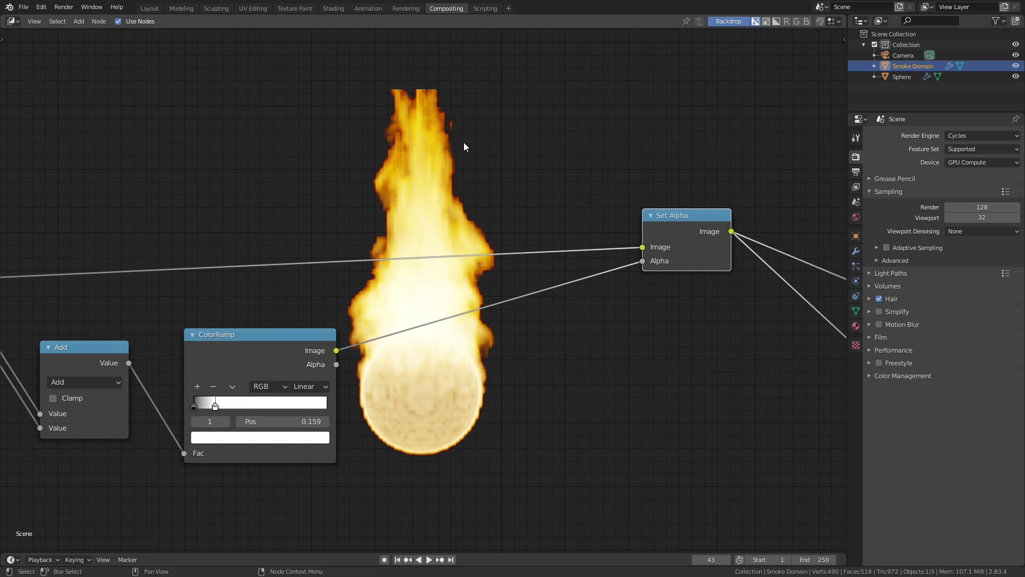
# Preview the ColorRamp output in the Viewer and insert a Blur node on the link between them.
pyautogui.keyDown('ctrl'); pyautogui.keyDown('shift'); pyautogui.click(275, 344); pyautogui.keyUp('shift'); pyautogui.keyUp('ctrl')
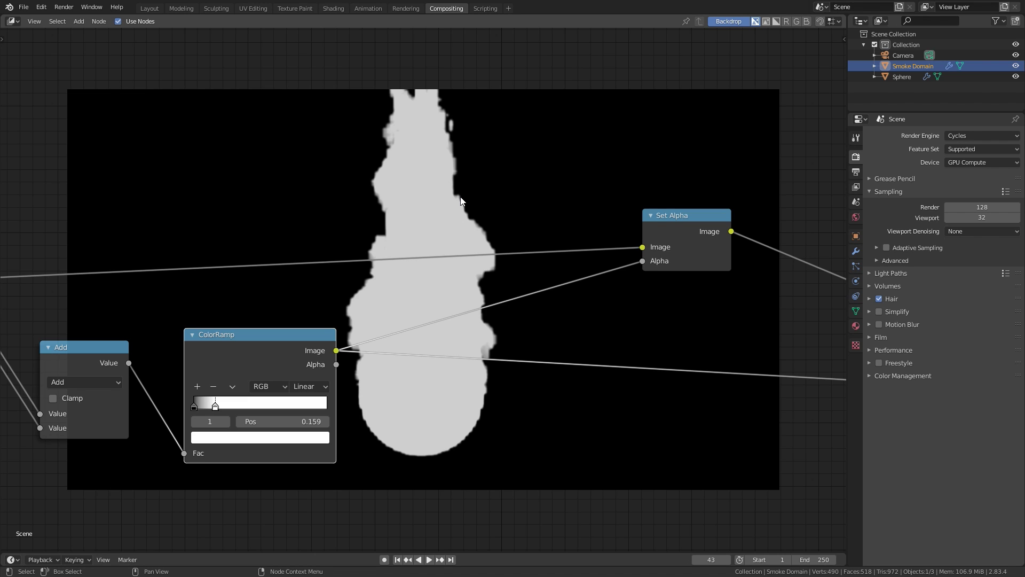
pyautogui.hotkey('shift', 'a')
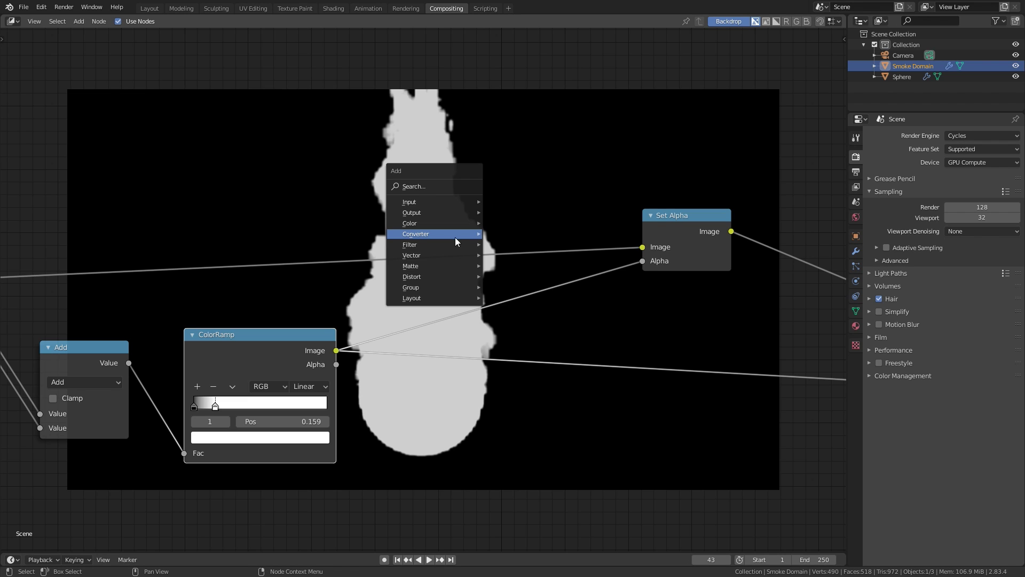
pyautogui.moveTo(451, 245)
pyautogui.click(497, 255)
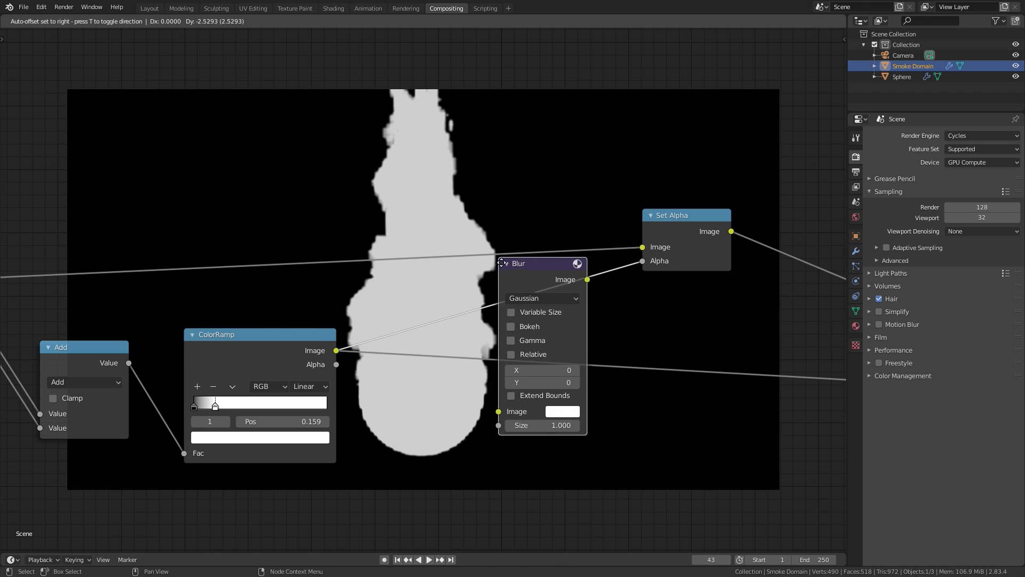
pyautogui.click(438, 329)
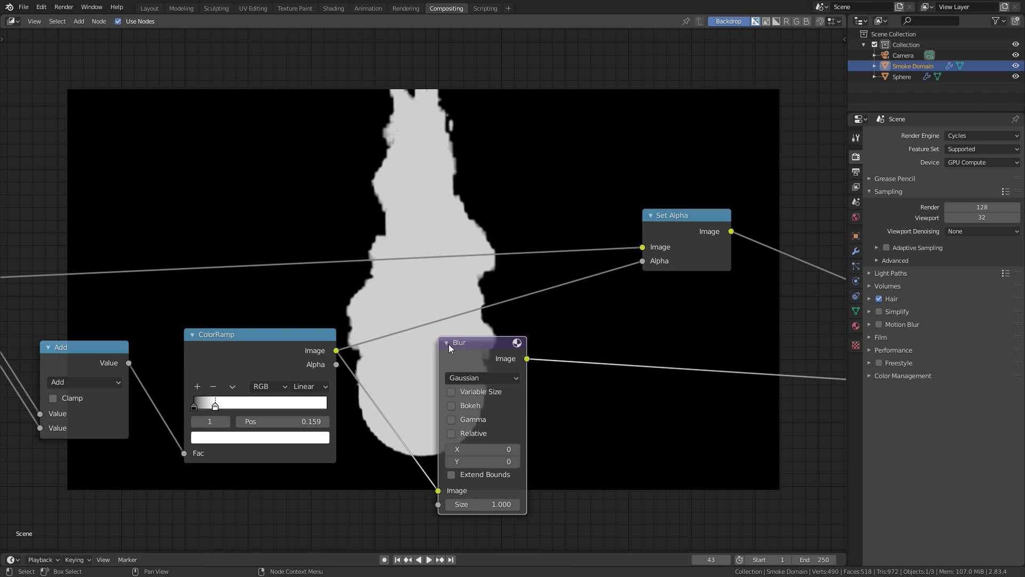
# Set the Blur node to Fast Gaussian with X and Y both at 25.
pyautogui.click(476, 380)
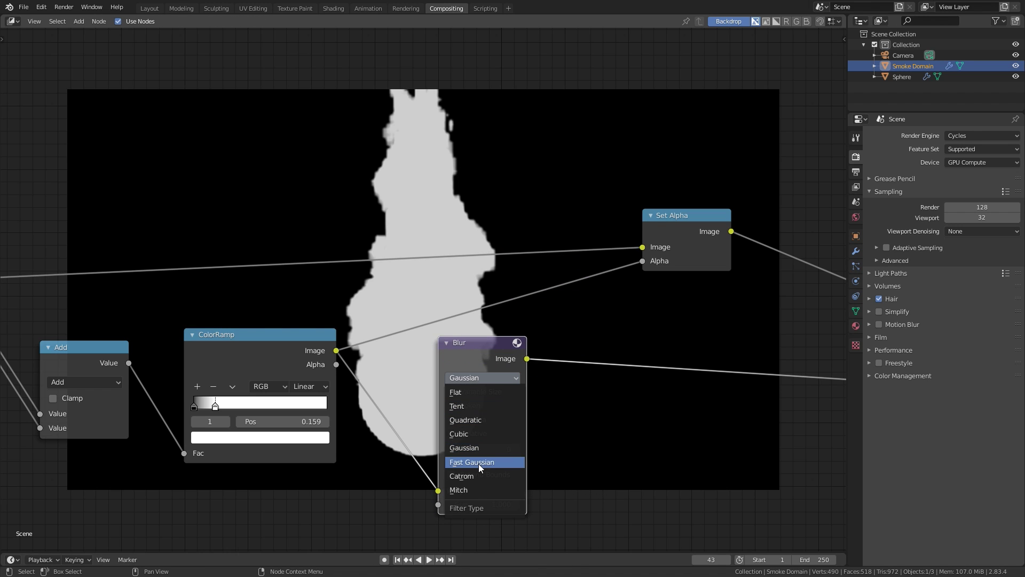
pyautogui.click(479, 463)
pyautogui.click(468, 407)
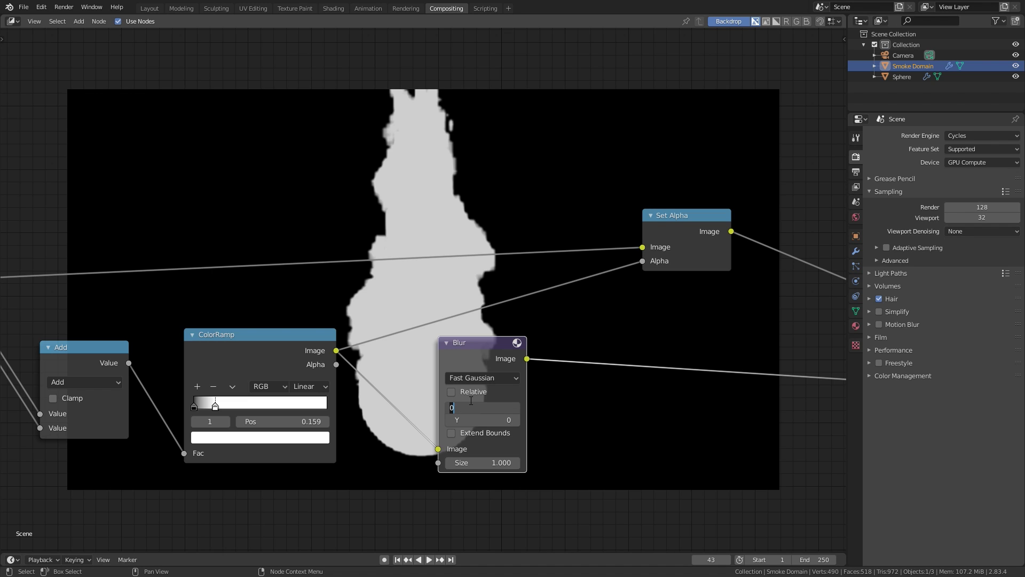
pyautogui.write('25')
pyautogui.press('Tab')
pyautogui.write('25')
pyautogui.press('Return')
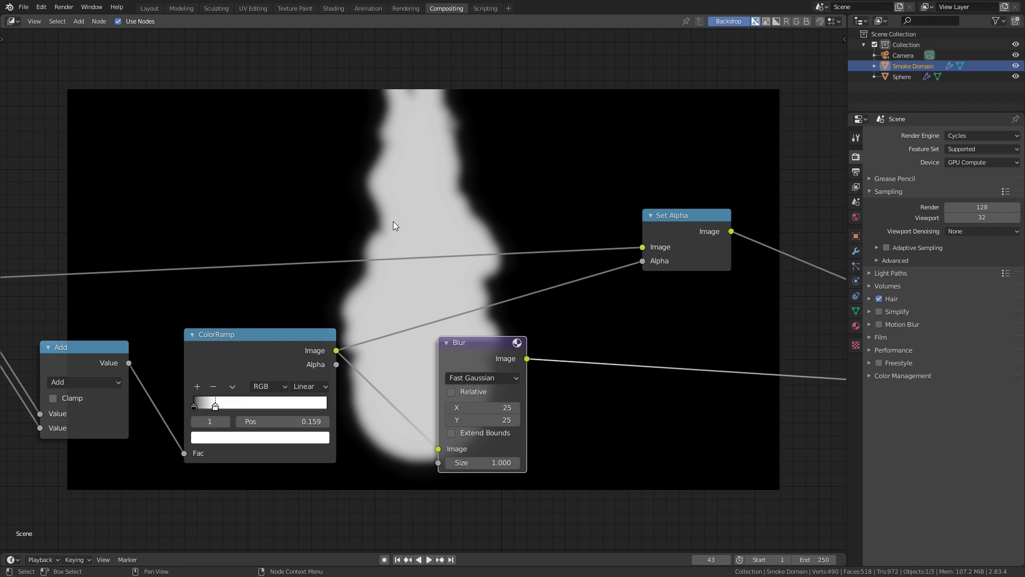
# Feed the Blur output into Set Alpha's Alpha, preview Set Alpha in the Viewer, and shift the Blur node closer to the ColorRamp.
pyautogui.moveTo(527, 358); pyautogui.dragTo(650, 262)
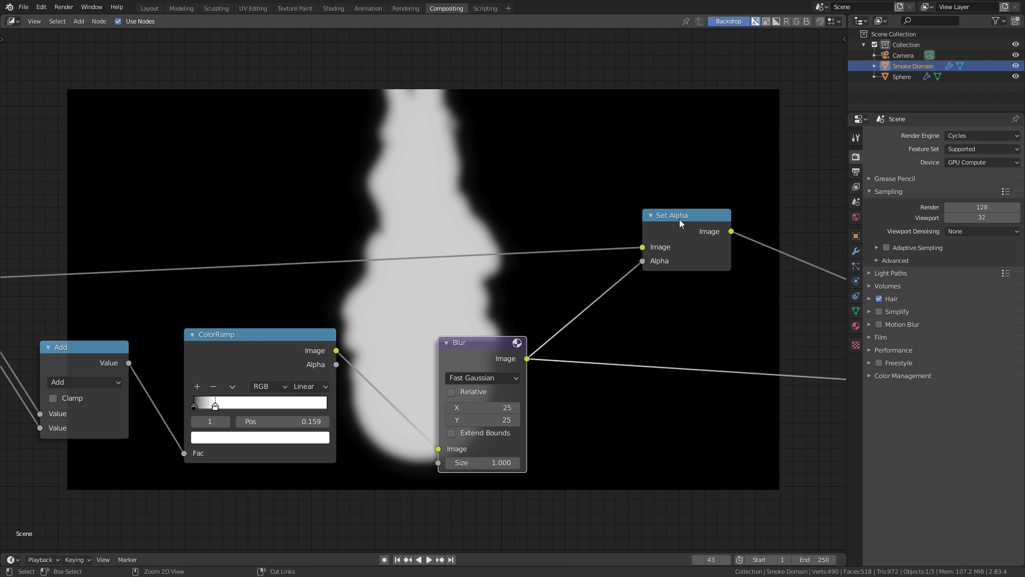
pyautogui.keyDown('ctrl'); pyautogui.keyDown('shift'); pyautogui.click(680, 219); pyautogui.keyUp('shift'); pyautogui.keyUp('ctrl')
pyautogui.moveTo(473, 341); pyautogui.dragTo(408, 320)
pyautogui.moveTo(576, 280); pyautogui.dragTo(346, 198, button='middle')
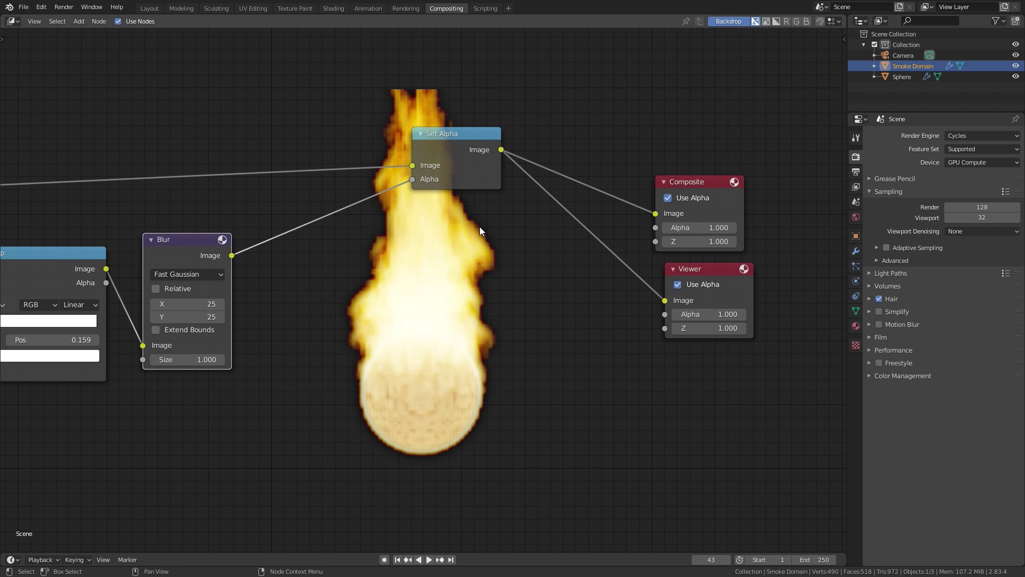
# Reduce the Blur node's X and Y sizes to 20.
pyautogui.moveTo(353, 238); pyautogui.dragTo(519, 292, button='middle')
pyautogui.scroll(2, 464, 298)
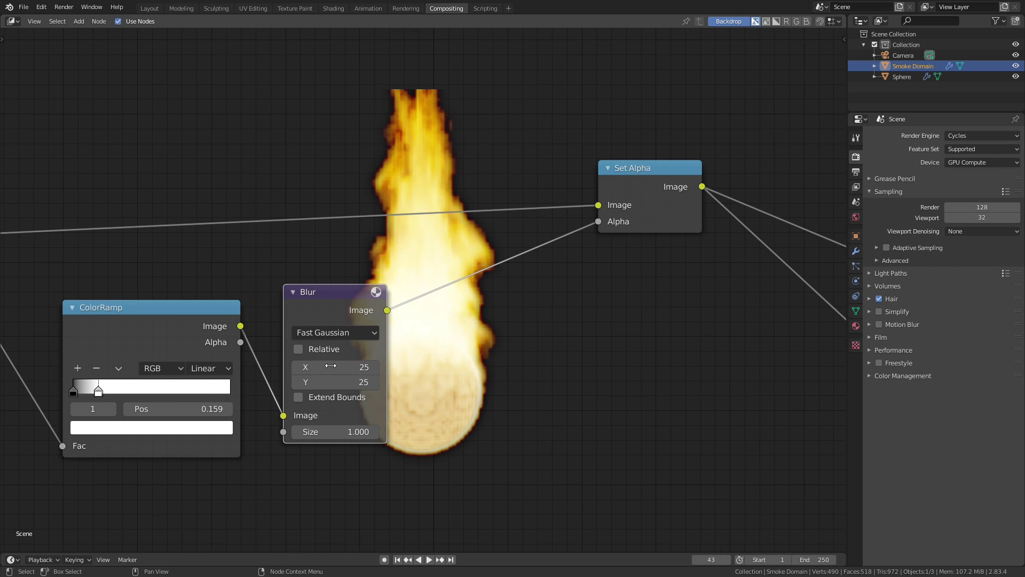
pyautogui.click(332, 366)
pyautogui.write('20')
pyautogui.press('Tab')
pyautogui.write('20')
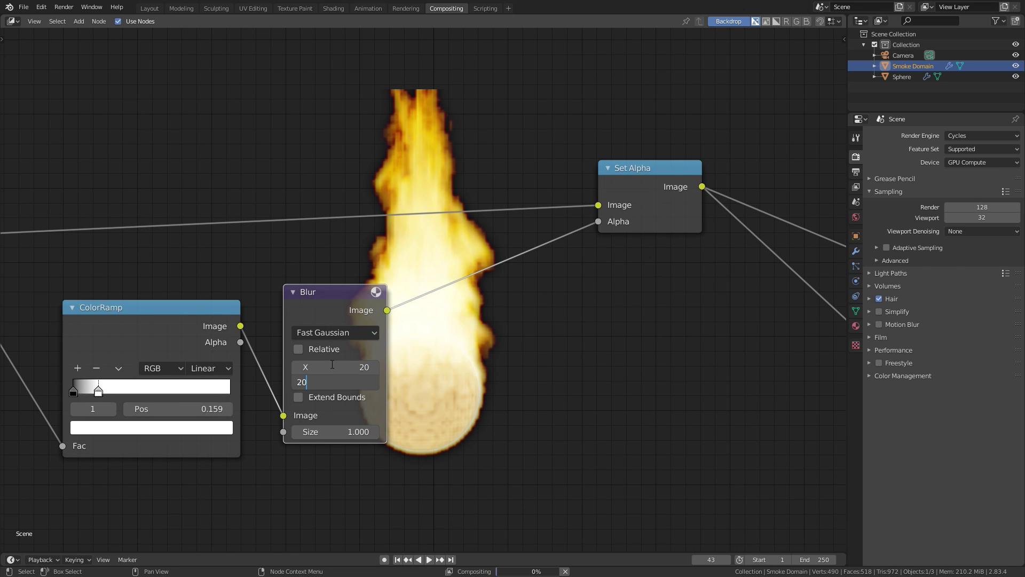
pyautogui.press('Return')
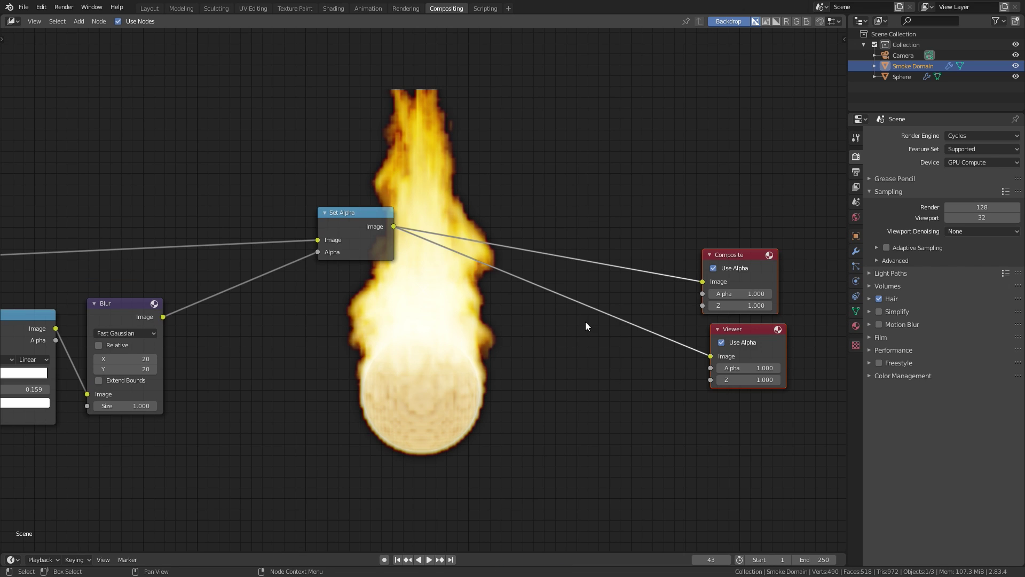
# Insert a Glare node between Set Alpha and the Viewer and set its type to Fog Glow.
pyautogui.scroll(1, 509, 270)
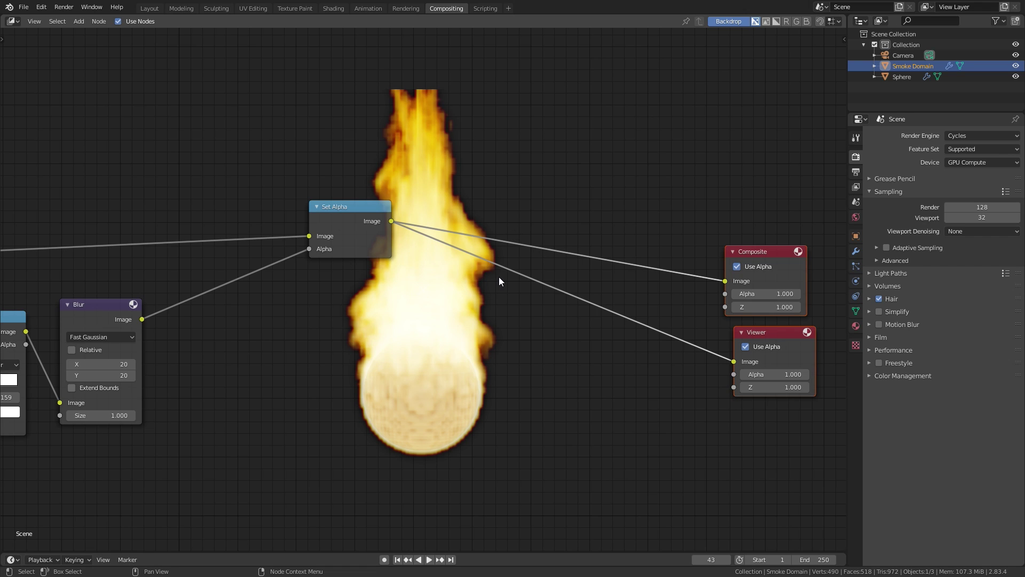
pyautogui.hotkey('shift', 'a')
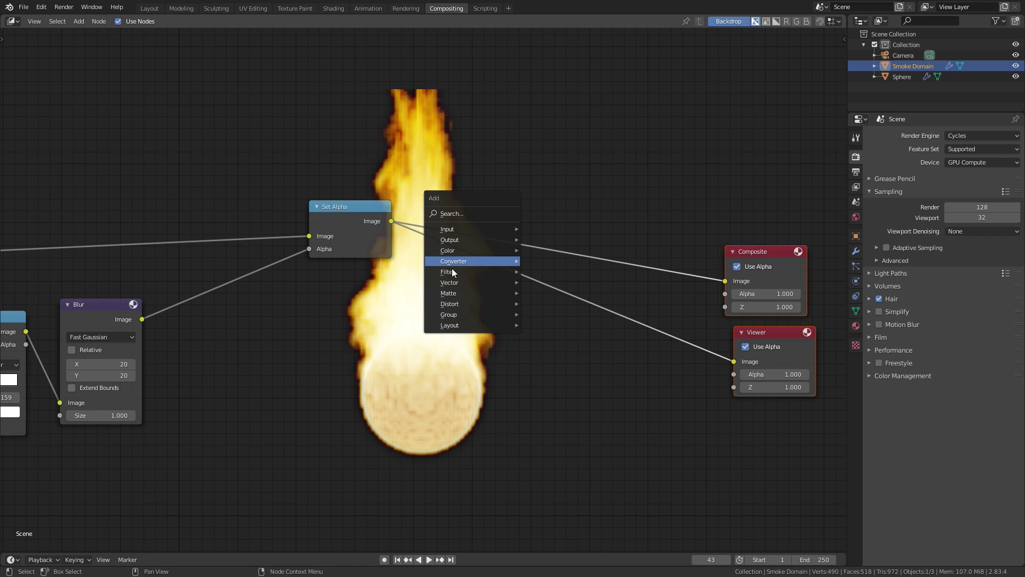
pyautogui.moveTo(452, 273)
pyautogui.click(550, 378)
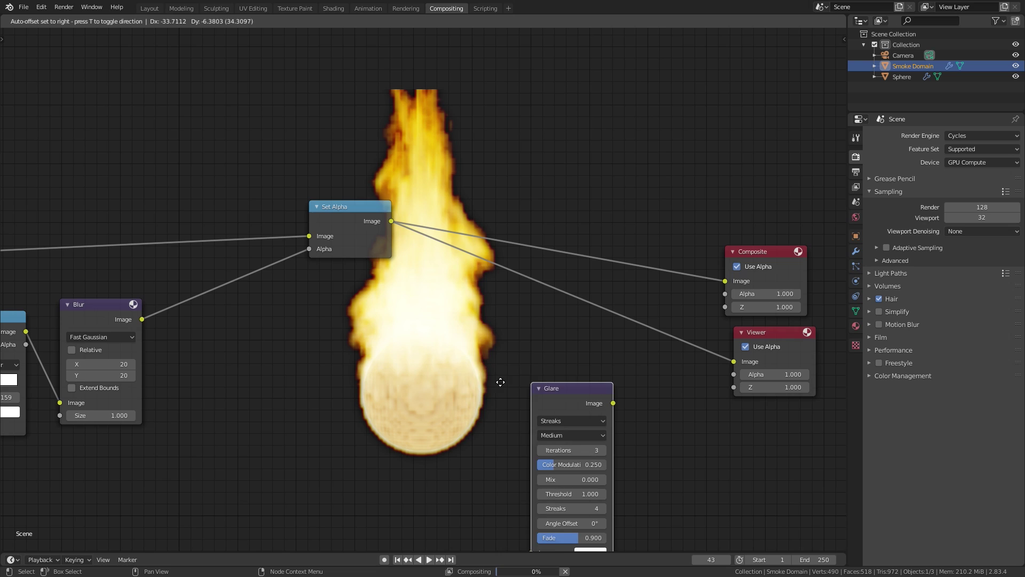
pyautogui.click(499, 267)
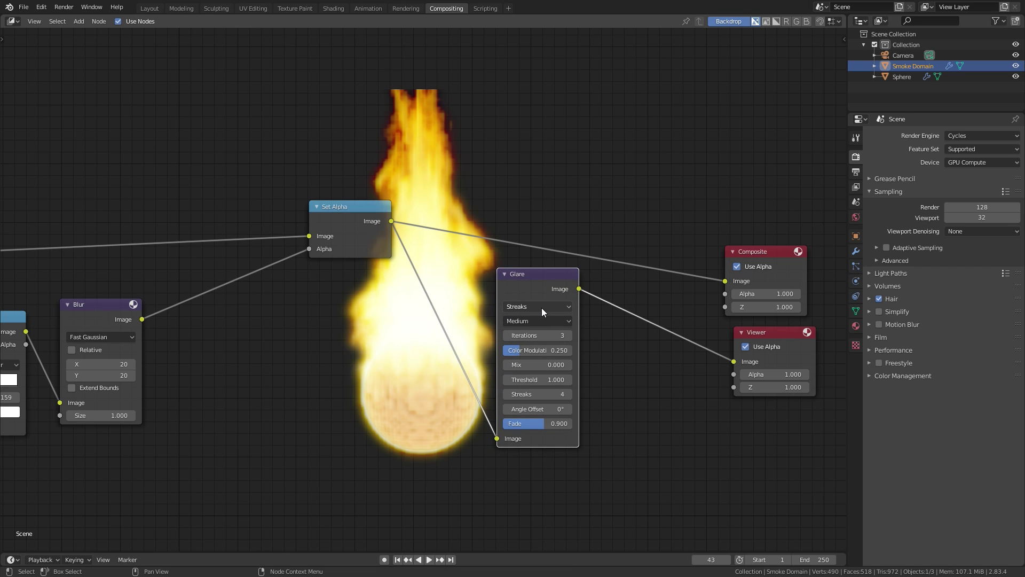
pyautogui.click(542, 307)
pyautogui.click(520, 344)
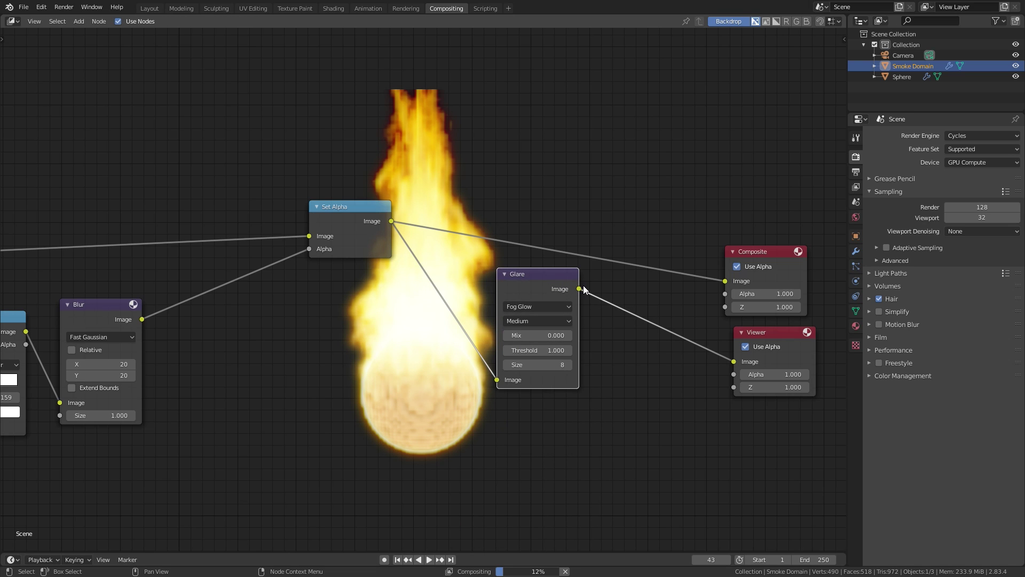
# Connect the Glare output to the Composite Image input and move the Glare node nearer to Set Alpha.
pyautogui.moveTo(584, 288); pyautogui.dragTo(729, 282)
pyautogui.moveTo(550, 284); pyautogui.dragTo(513, 243)
pyautogui.moveTo(555, 317); pyautogui.dragTo(448, 290, button='middle')
pyautogui.scroll(3, 448, 290)
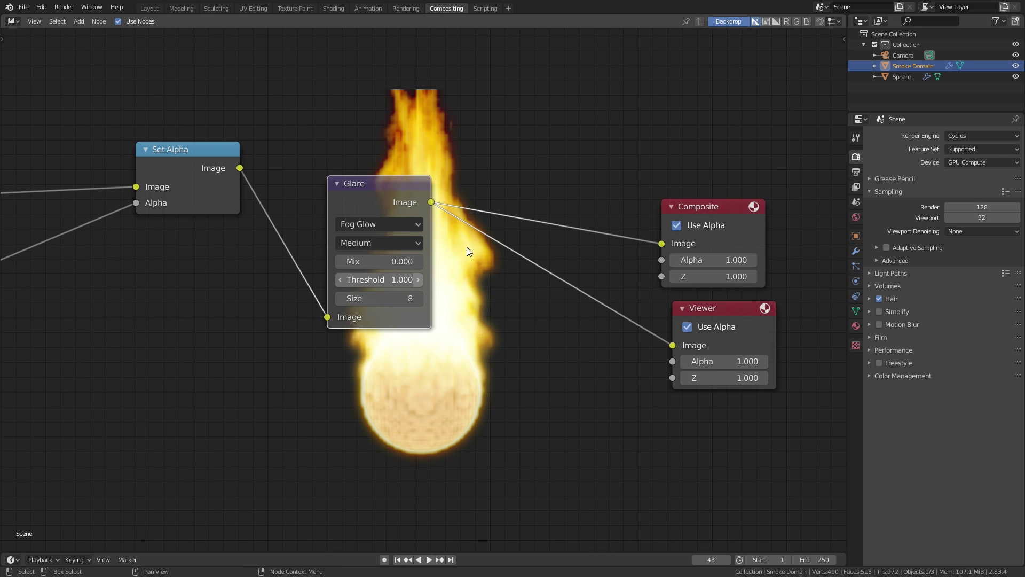
# Raise the Glare node's Threshold to 22 and check its effect on the flame.
pyautogui.scroll(2, 420, 284)
pyautogui.moveTo(354, 279); pyautogui.dragTo(348, 279)
pyautogui.moveTo(457, 257); pyautogui.dragTo(371, 292, button='middle')
pyautogui.moveTo(300, 315); pyautogui.dragTo(416, 314)
pyautogui.moveTo(449, 233); pyautogui.dragTo(433, 361, button='middle')
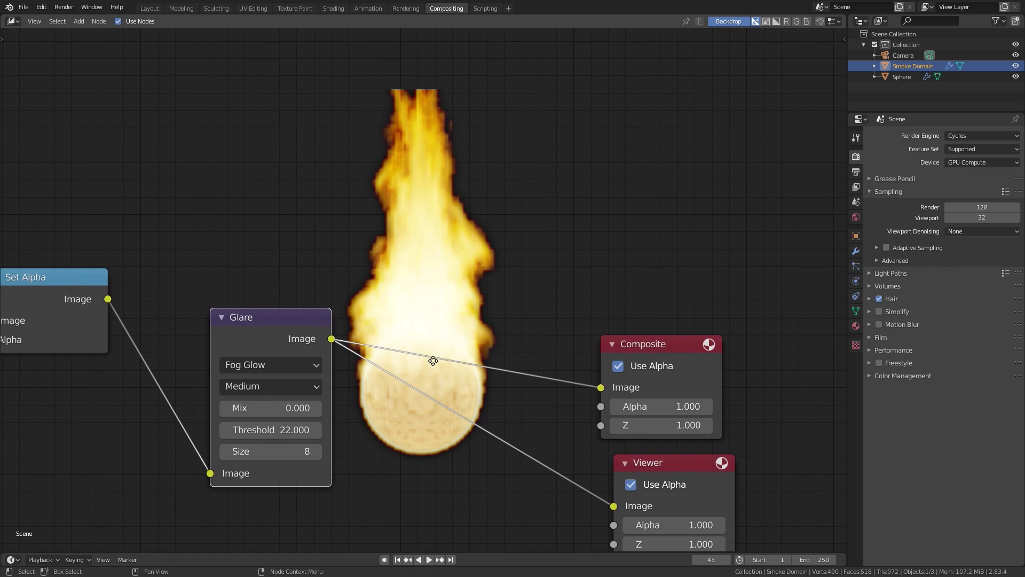
# Set the Glare node's Threshold to 1.5.
pyautogui.click(279, 429)
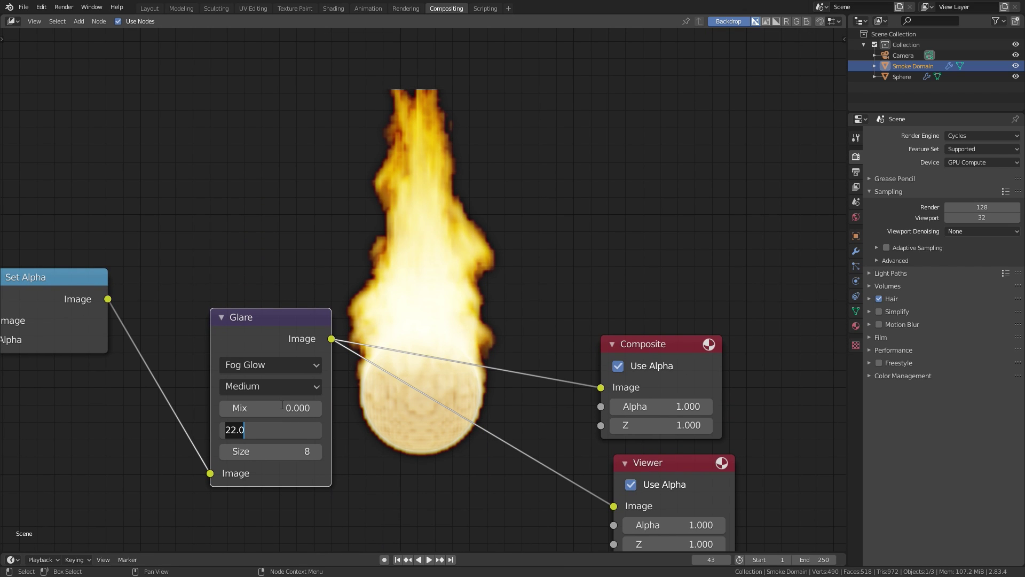
pyautogui.write('1.5')
pyautogui.press('Return')
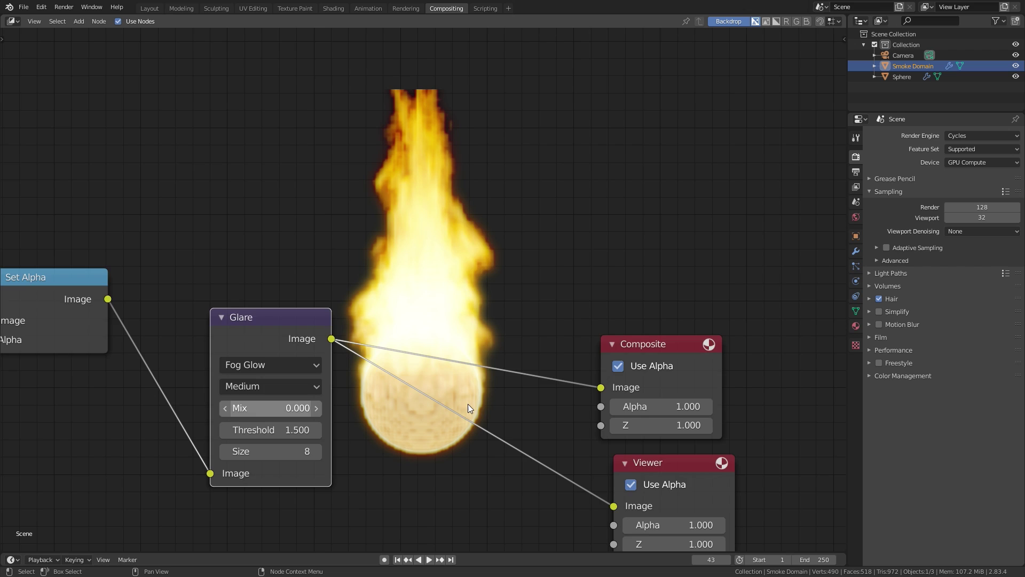
# Insert a Color Balance node on the link between Glare and the Viewer.
pyautogui.scroll(-6, 466, 402)
pyautogui.moveTo(446, 392); pyautogui.dragTo(604, 251, button='middle')
pyautogui.hotkey('shift', 'a')
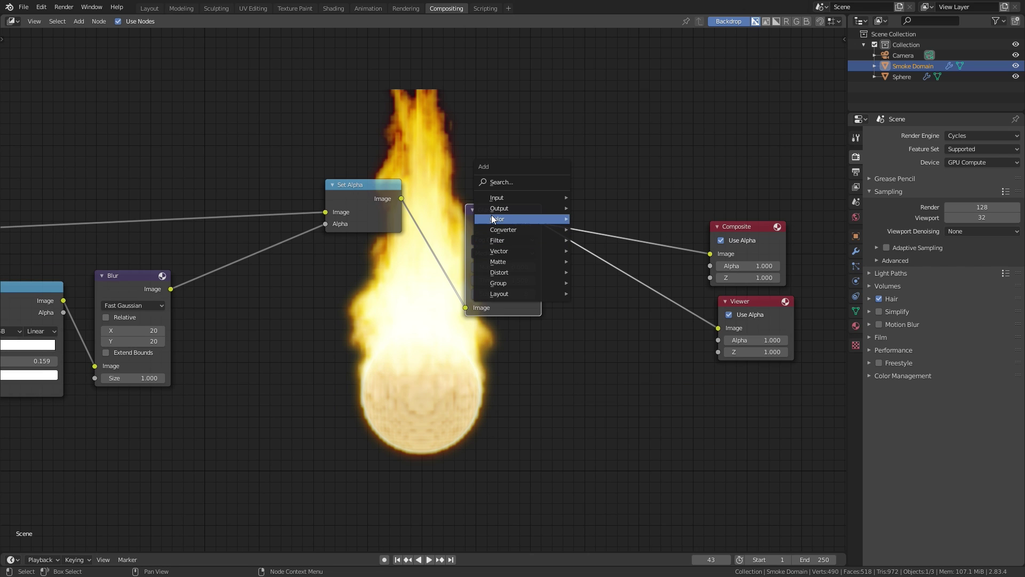
pyautogui.moveTo(493, 218)
pyautogui.click(592, 241)
pyautogui.click(493, 238)
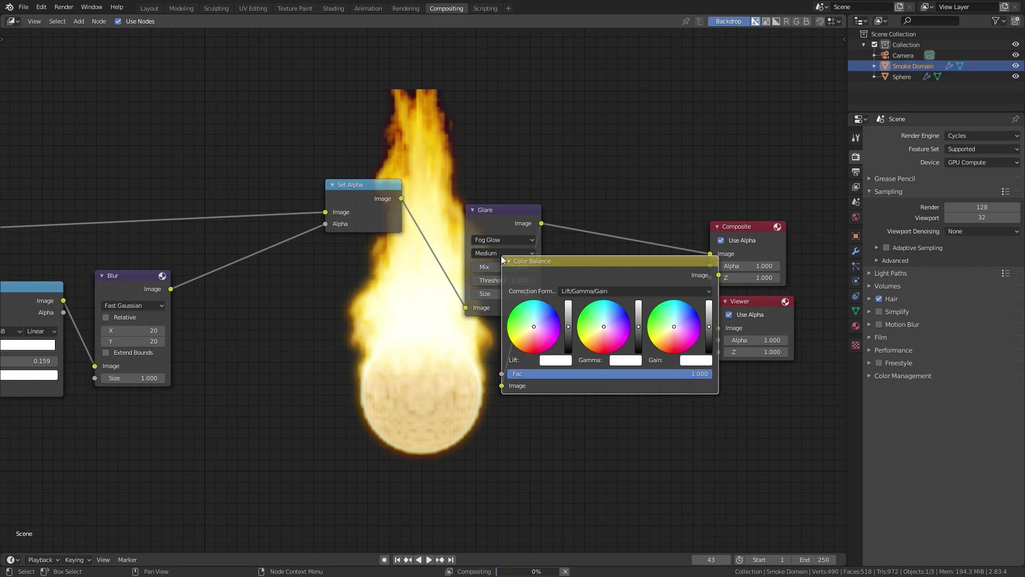
# Connect Color Balance's Image output to Composite and arrange the Composite and Viewer nodes clear of it.
pyautogui.moveTo(753, 243); pyautogui.dragTo(525, 252, button='middle')
pyautogui.moveTo(545, 233); pyautogui.dragTo(690, 231)
pyautogui.moveTo(574, 284); pyautogui.dragTo(626, 263)
pyautogui.scroll(3, 497, 222)
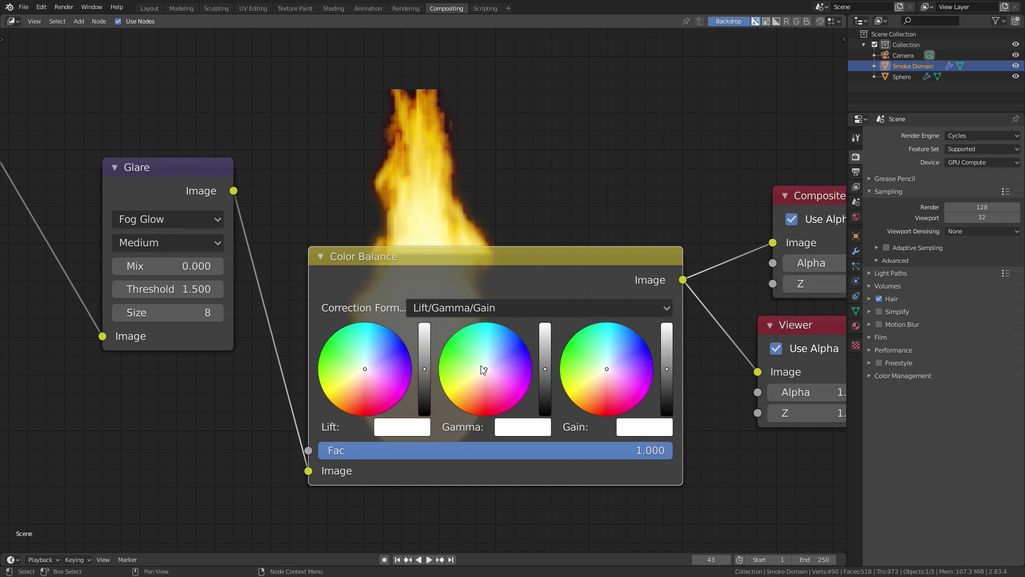
# Shift the Color Balance Gain to a pale warm orange-yellow to tint the flame.
pyautogui.moveTo(606, 369); pyautogui.dragTo(600, 376)
pyautogui.moveTo(553, 210); pyautogui.dragTo(527, 395, button='middle')
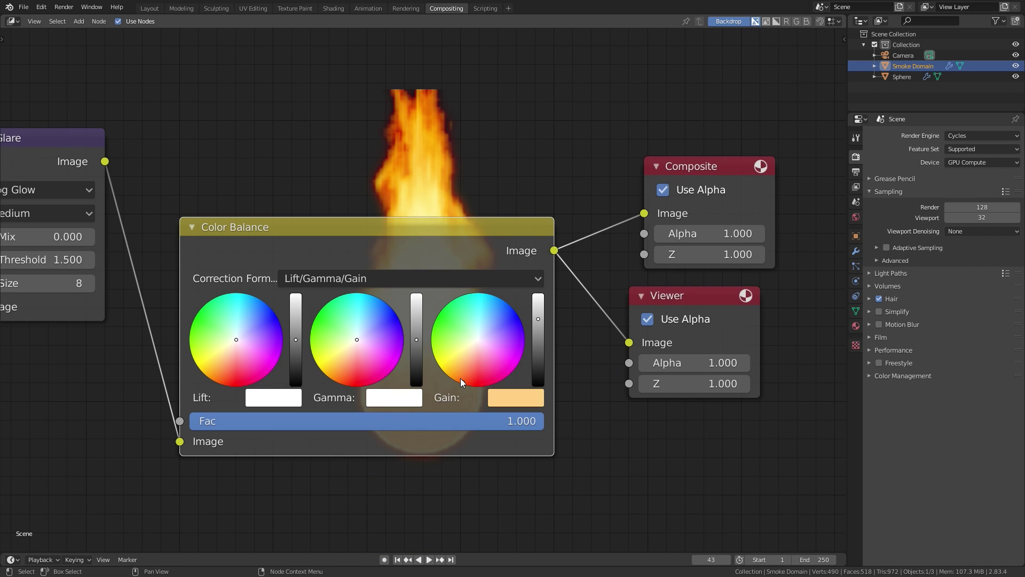
pyautogui.moveTo(461, 379); pyautogui.dragTo(460, 377)
pyautogui.moveTo(492, 166); pyautogui.dragTo(502, 393, button='middle')
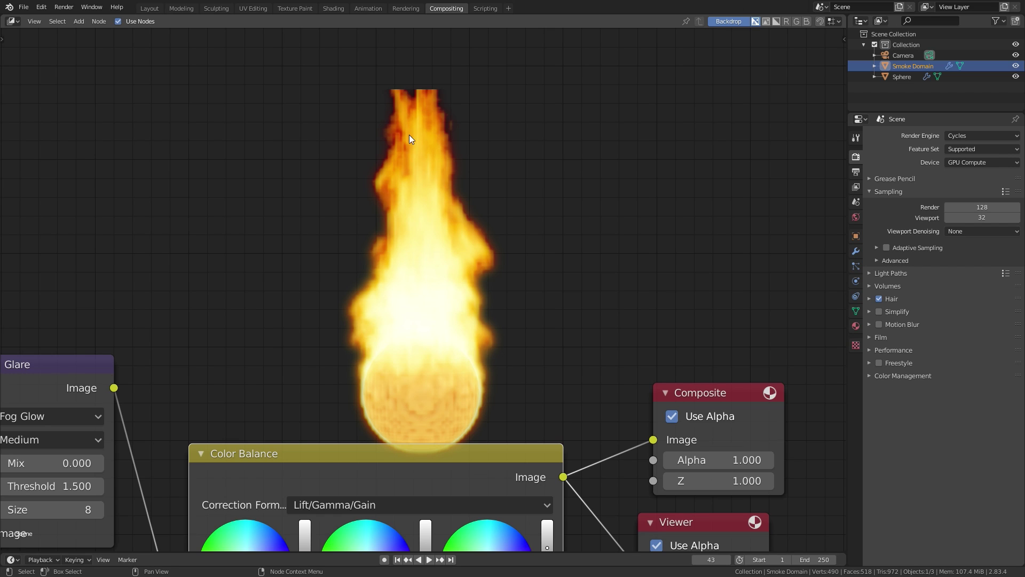
pyautogui.scroll(-3, 358, 200)
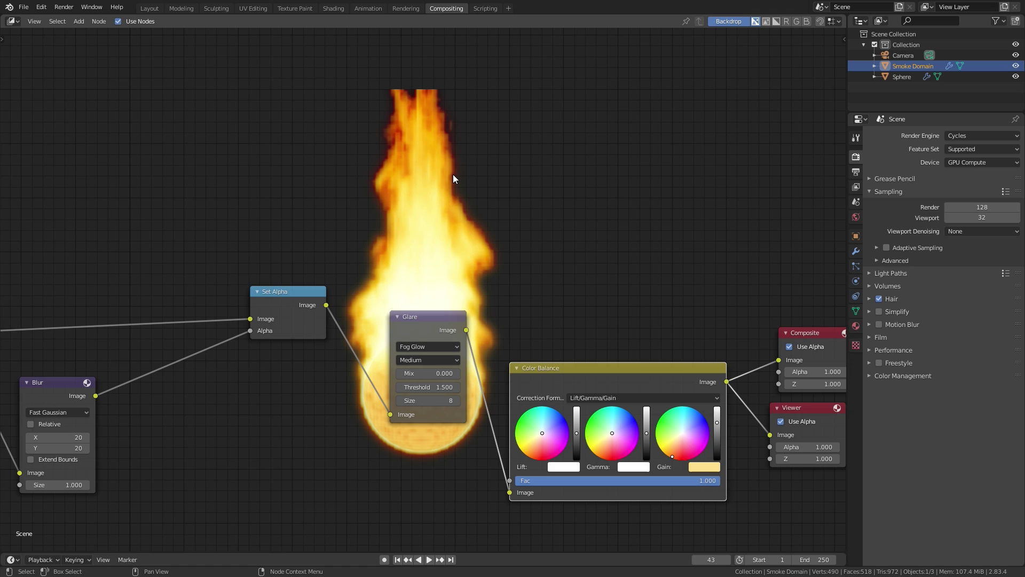
# Pull the camera back along its local Z axis and adjust its position so the flame fits inside the frame.
pyautogui.click(151, 8)
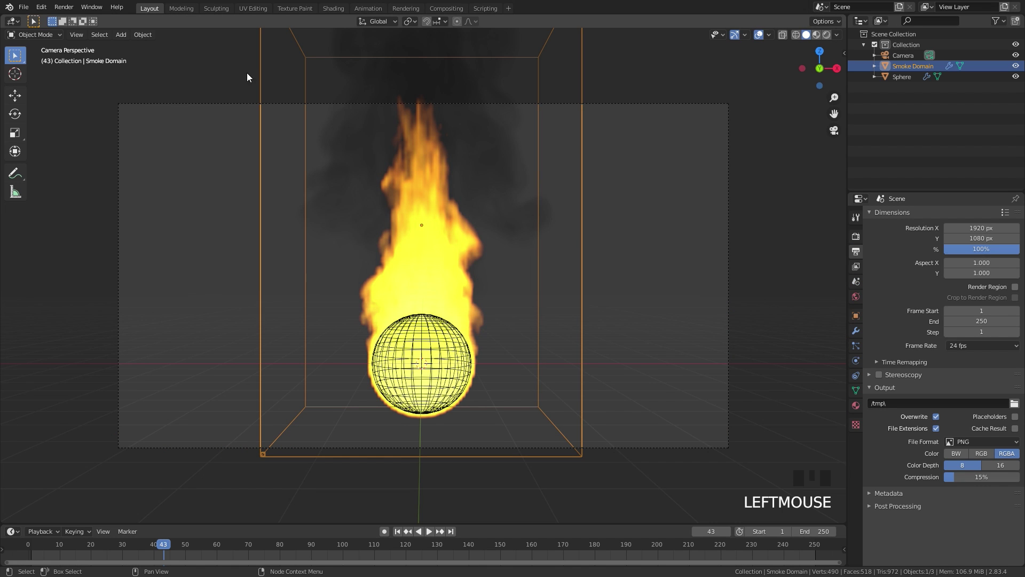
pyautogui.click(396, 101)
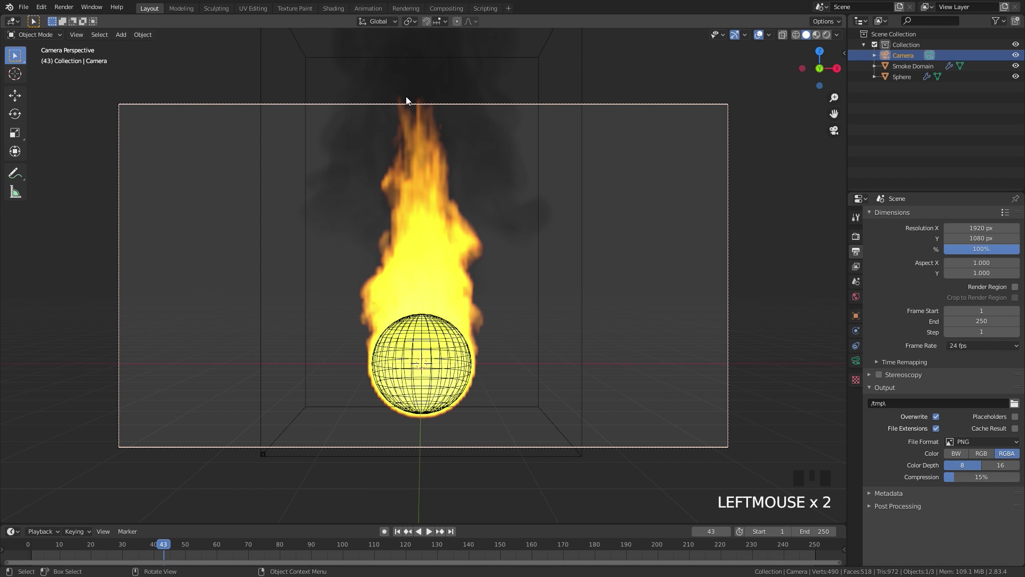
pyautogui.press('g')
pyautogui.press('z')
pyautogui.press('z')
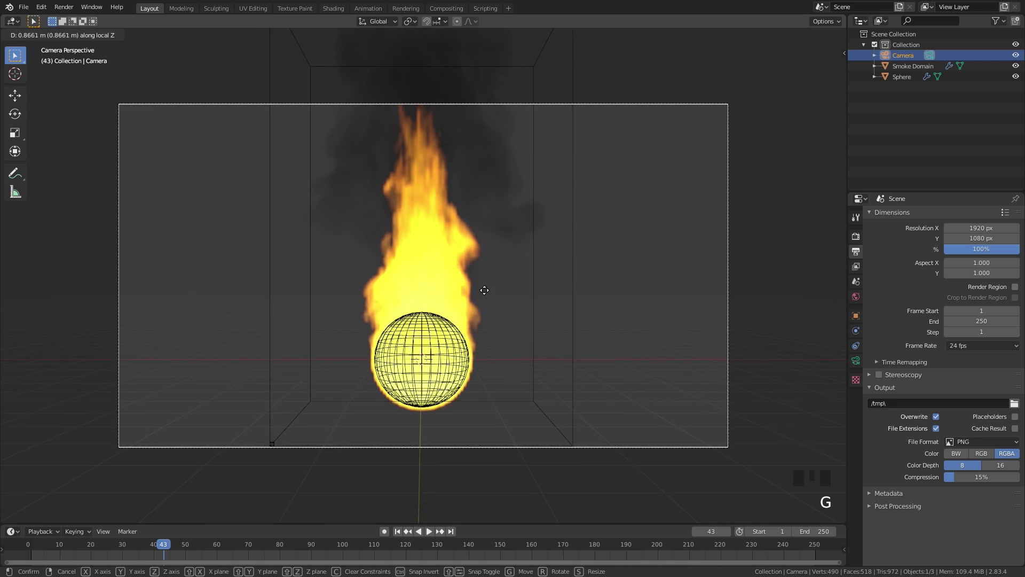
pyautogui.click(501, 378)
pyautogui.press('g')
pyautogui.press('z')
pyautogui.click(503, 281)
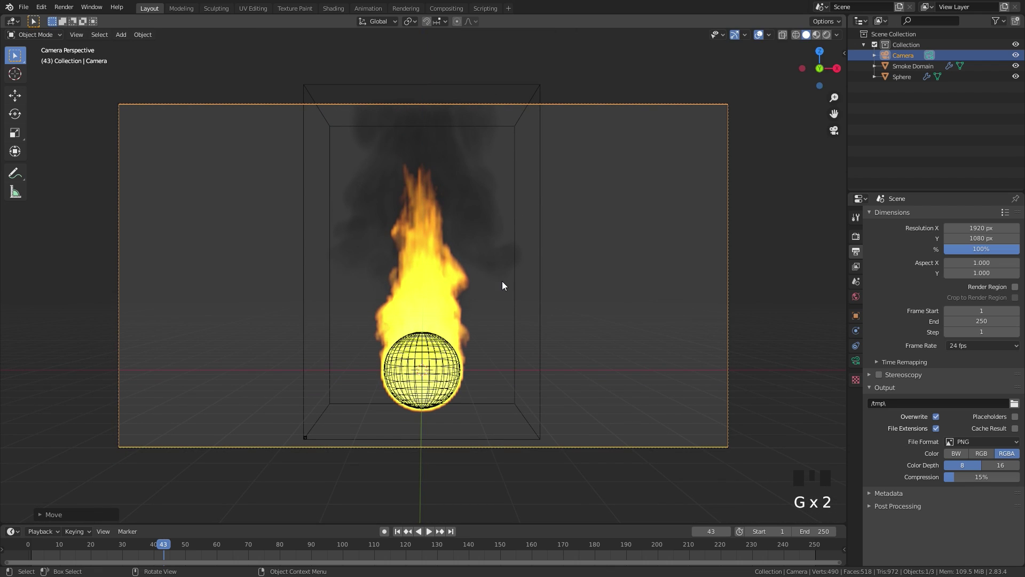
pyautogui.press('g')
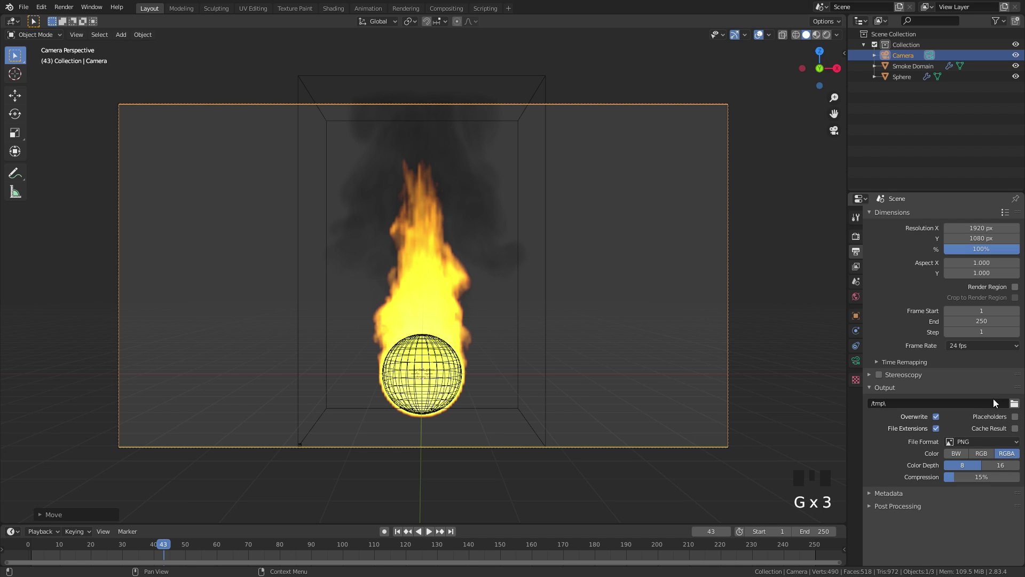
# Set the render output folder to Transparent Fire Testing\Tutorial\Frames on the desktop.
pyautogui.click(1015, 405)
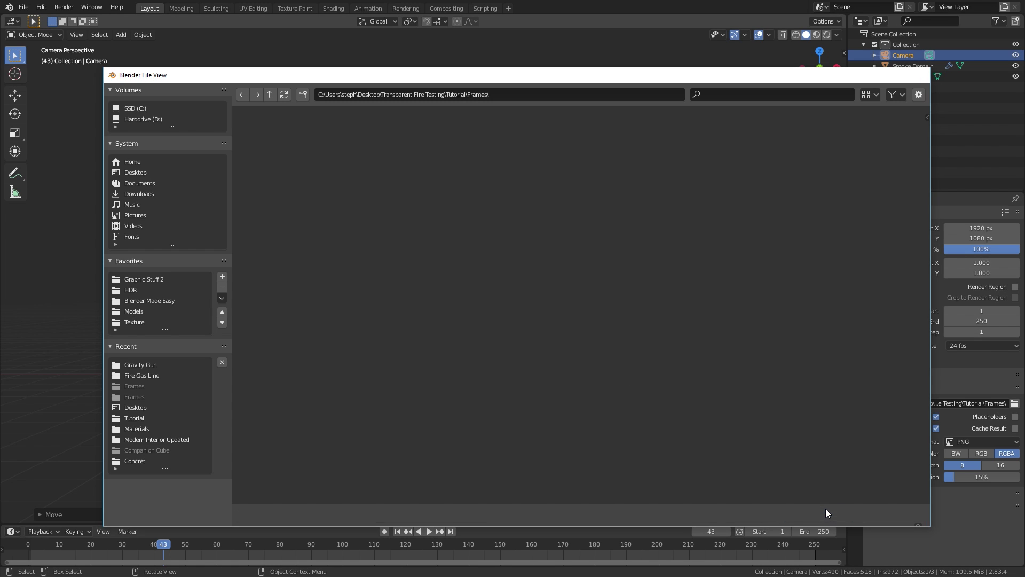
pyautogui.click(826, 509)
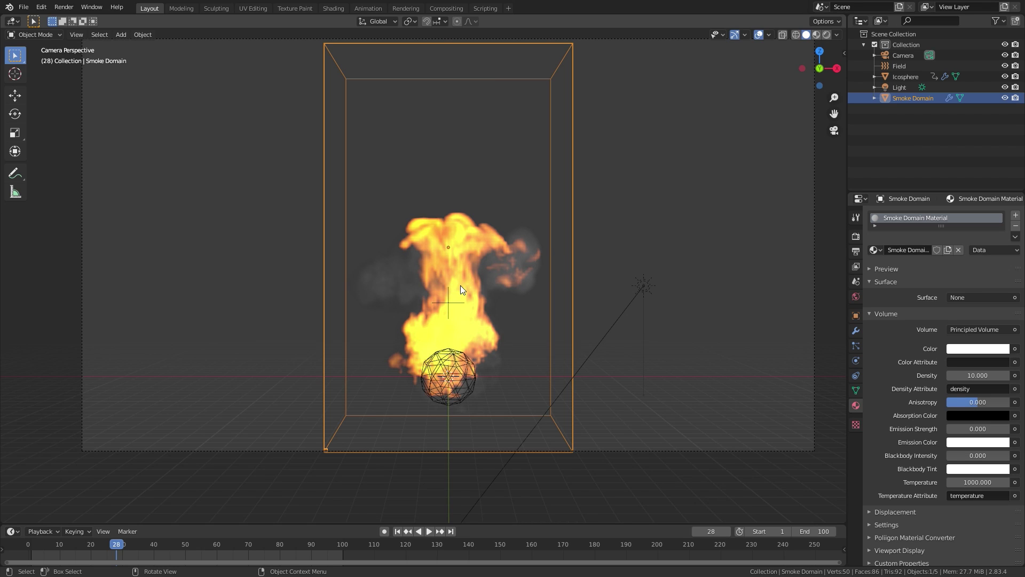
# Test-render frame 28 of the Icosphere fire scene with the current smoke material.
pyautogui.press('F12')
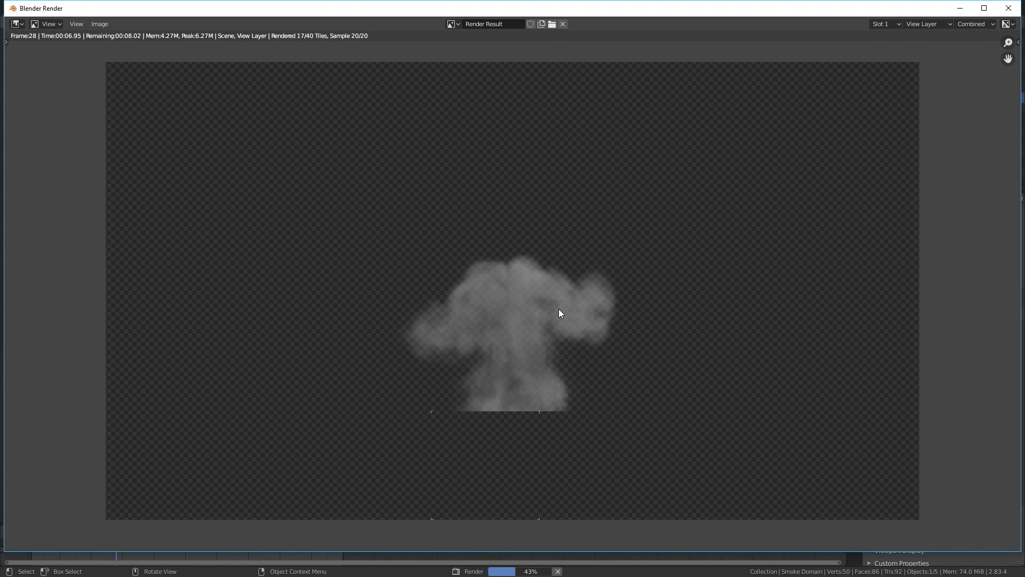
pyautogui.press('Escape')
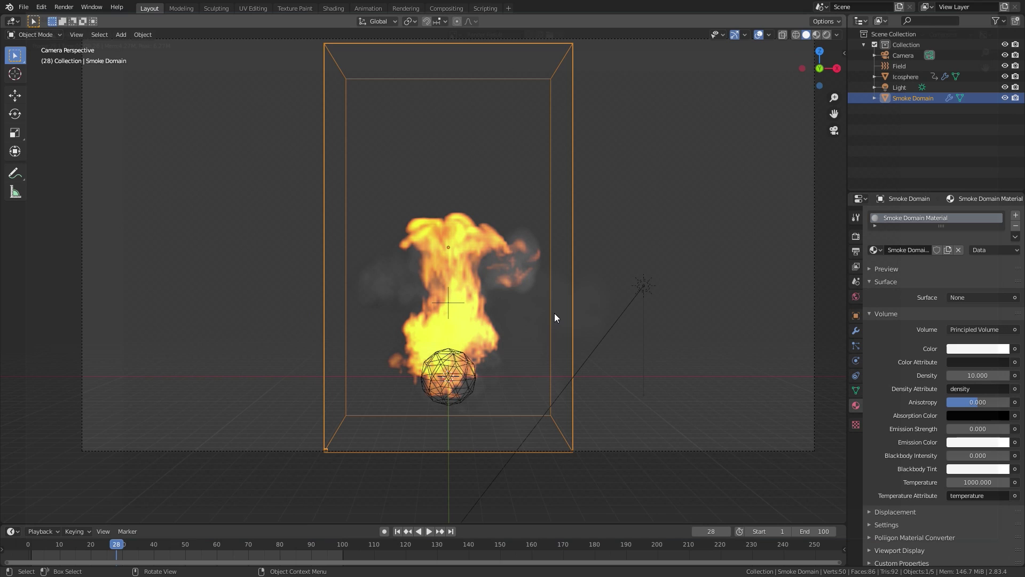
# Set the Smoke Domain material's Blackbody Intensity to 10 and render frame 28.
pyautogui.click(969, 458)
pyautogui.write('10')
pyautogui.press('Return')
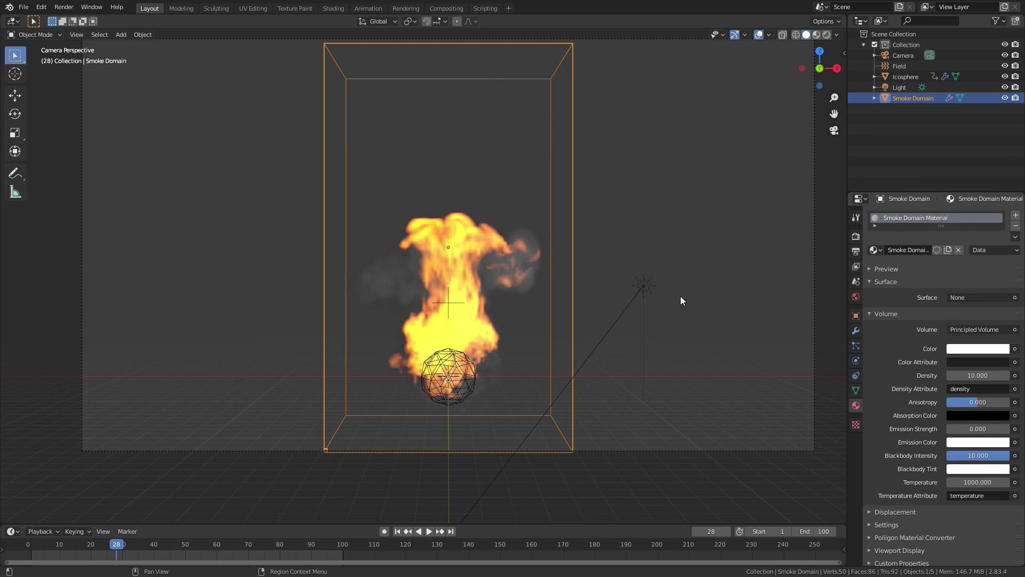
pyautogui.press('F12')
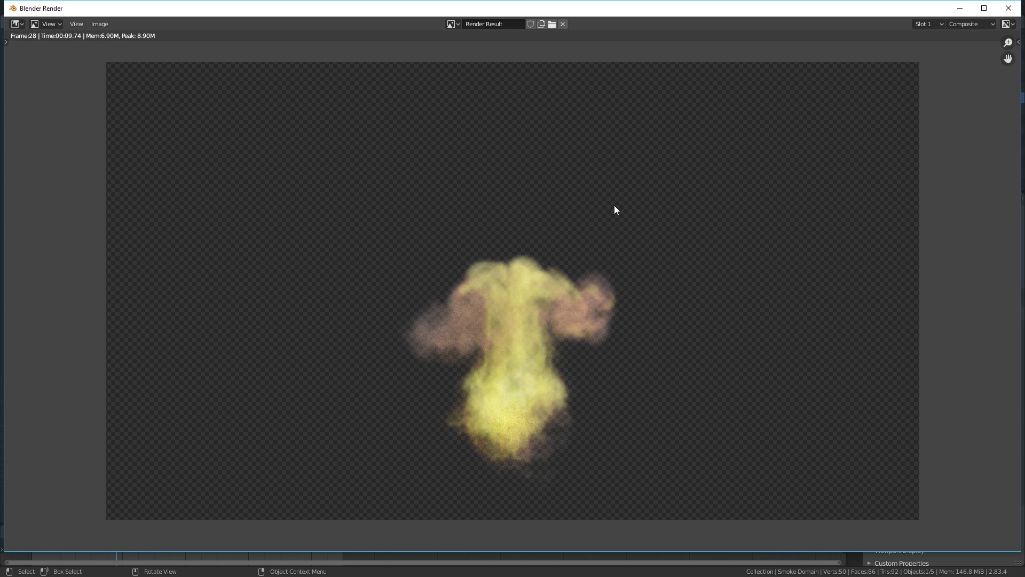
pyautogui.click(1008, 8)
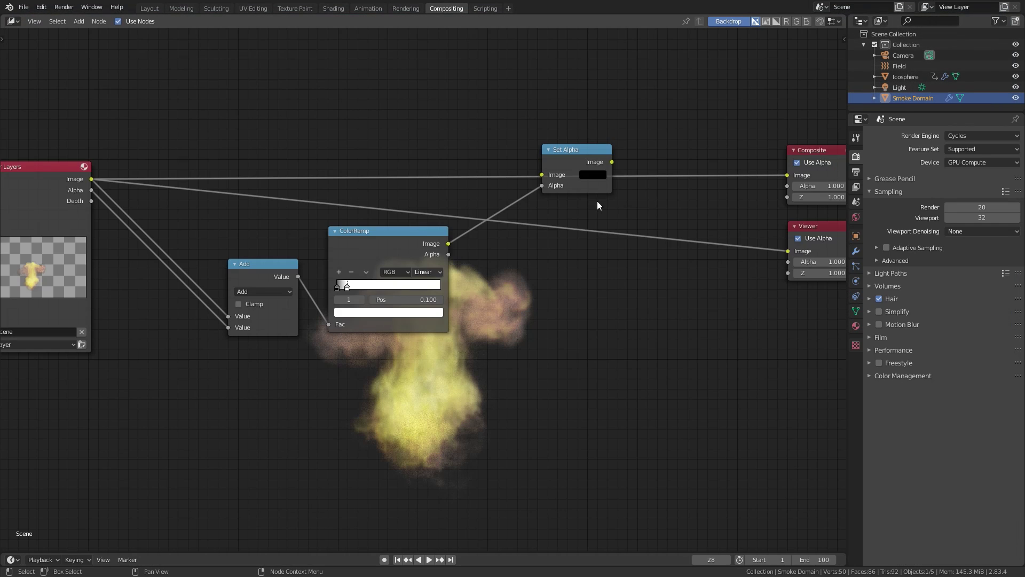
# Connect Set Alpha's output to Composite and Viewer, and feed the Render Layers Image into Set Alpha's Image input.
pyautogui.moveTo(611, 162); pyautogui.dragTo(788, 174)
pyautogui.moveTo(612, 161); pyautogui.dragTo(788, 251)
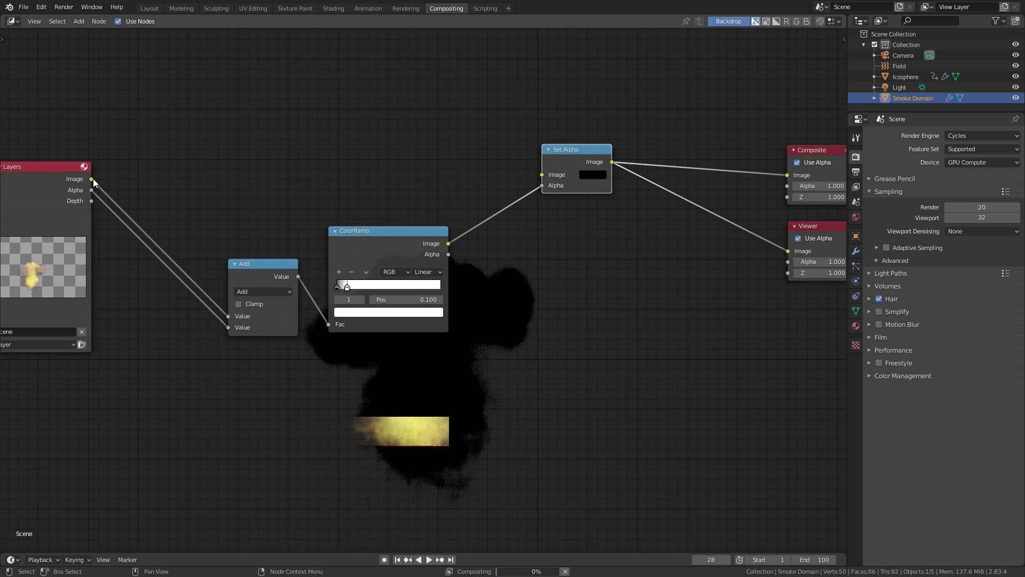
pyautogui.moveTo(92, 179); pyautogui.dragTo(542, 175)
pyautogui.moveTo(540, 352); pyautogui.dragTo(460, 299, button='middle')
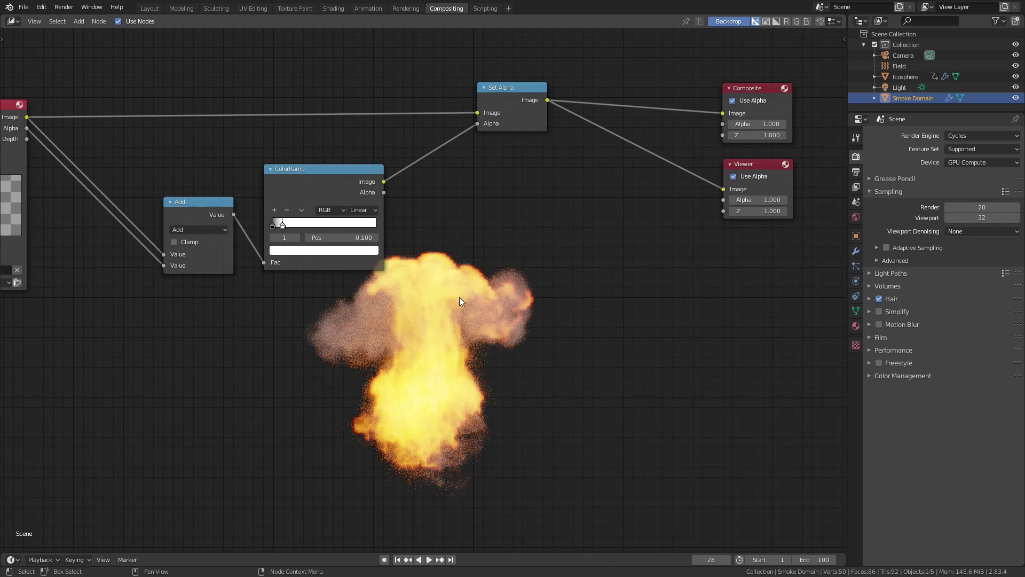